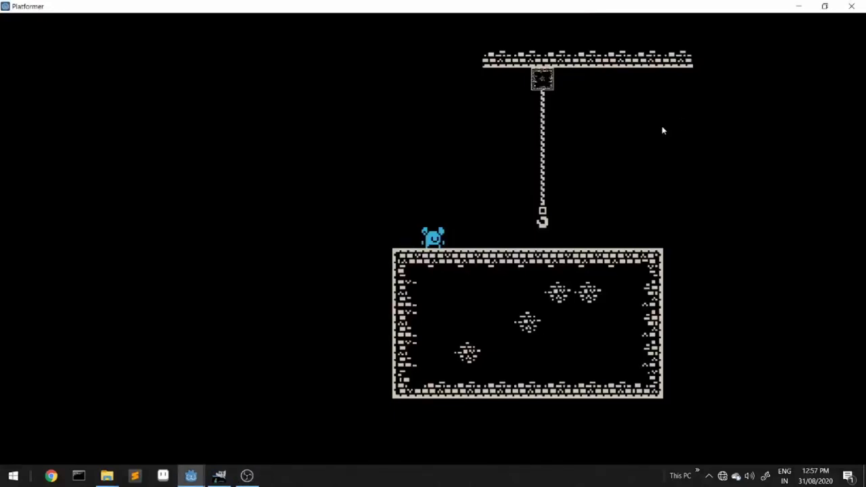
# - Run the player left and right beneath the swinging chain in the demo
pyautogui.press('Right')
pyautogui.press('Left')
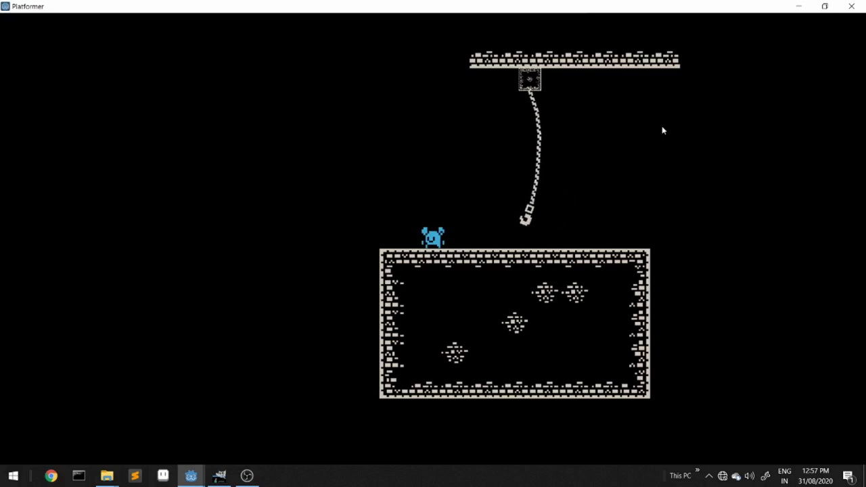
pyautogui.press('Right')
pyautogui.press('Right')
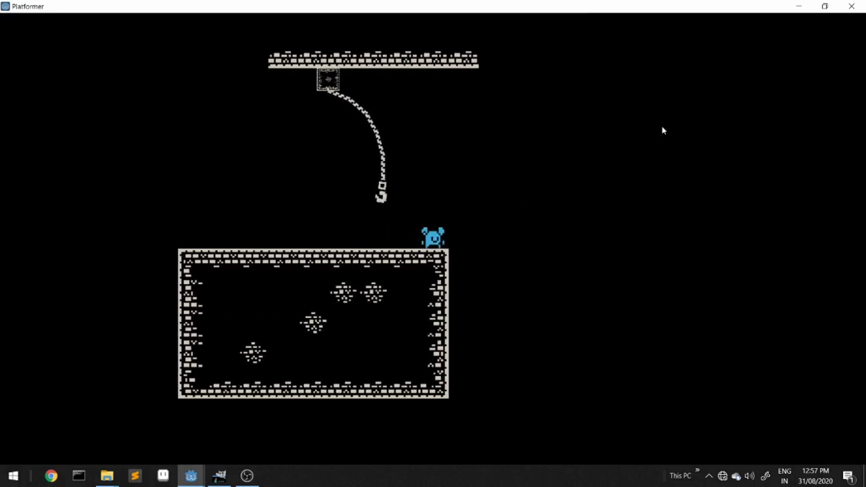
pyautogui.press('Left')
pyautogui.press('Right')
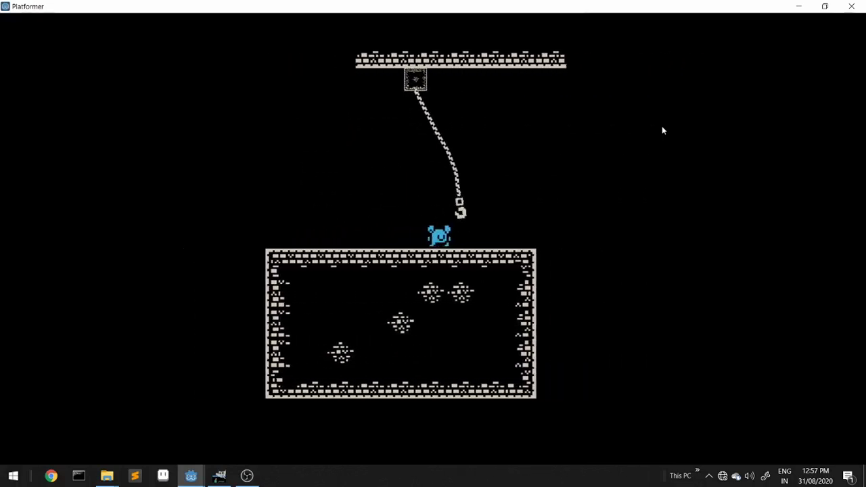
pyautogui.press('Right')
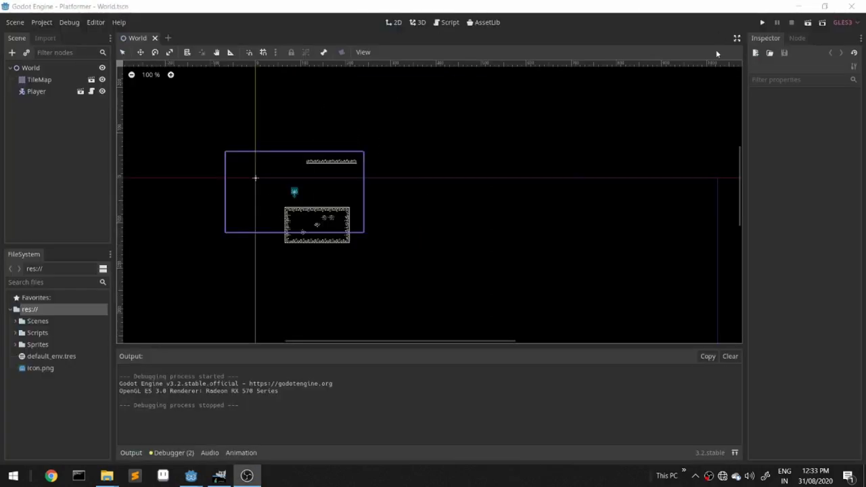
# - Run the chain-free level maximized, move and jump the player, then close the game
pyautogui.click(762, 23)
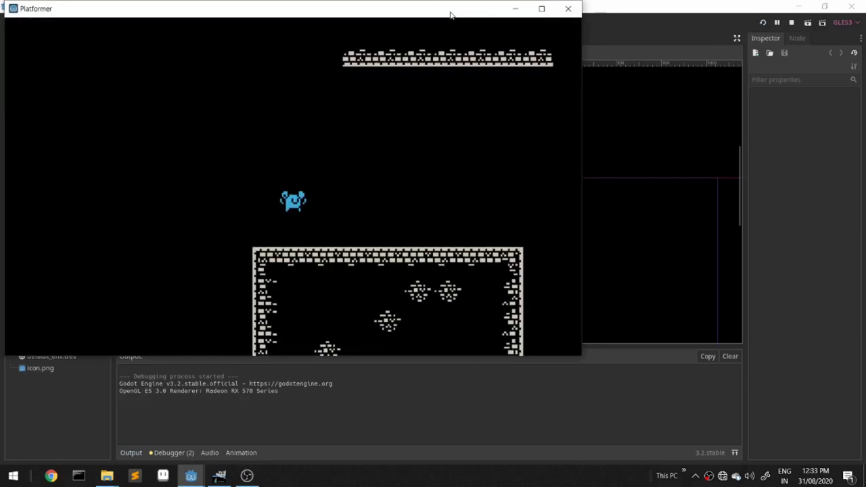
pyautogui.doubleClick(451, 14)
pyautogui.press('Right')
pyautogui.press('Left')
pyautogui.press('Up')
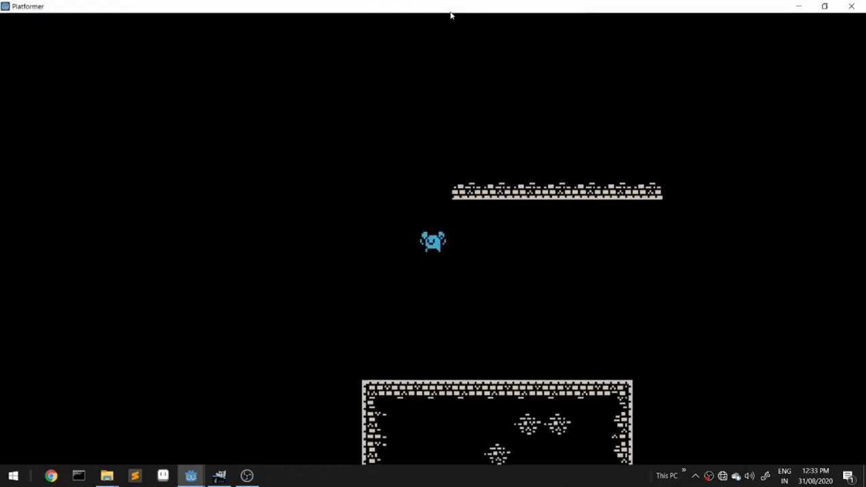
pyautogui.press('Right')
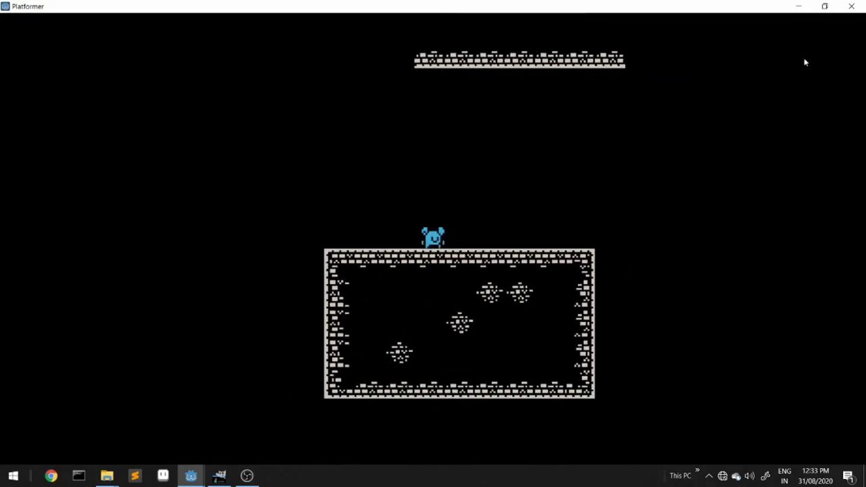
pyautogui.click(851, 6)
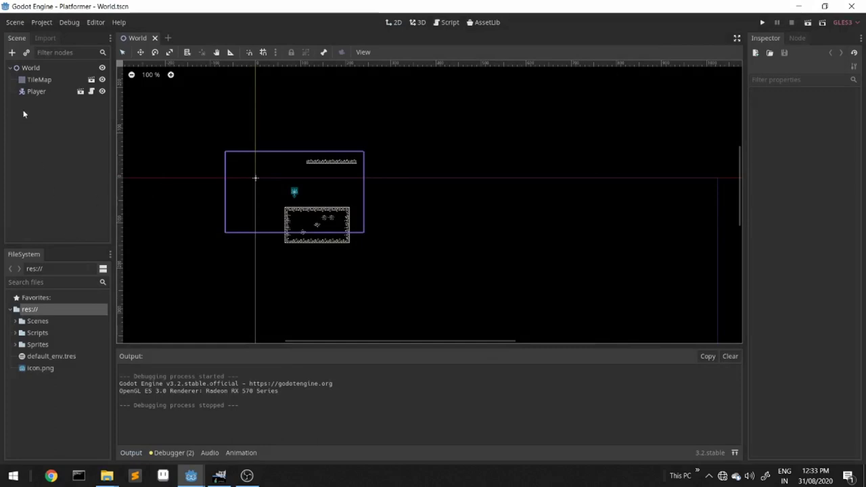
# - Start a new scene with a StaticBody2D as its root node
pyautogui.click(169, 37)
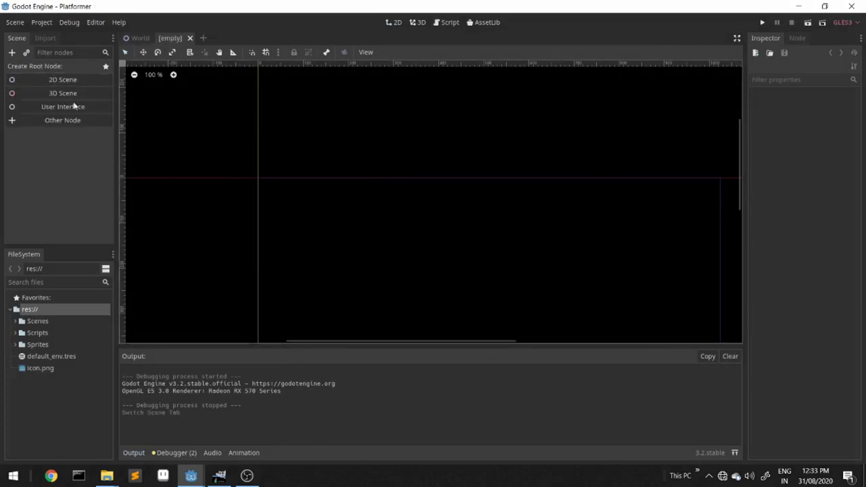
pyautogui.click(59, 119)
pyautogui.write('Sta')
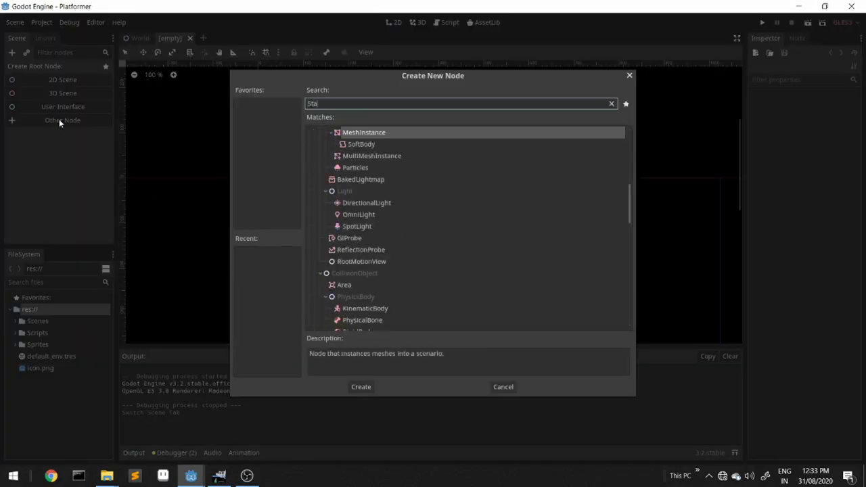
pyautogui.write('ti')
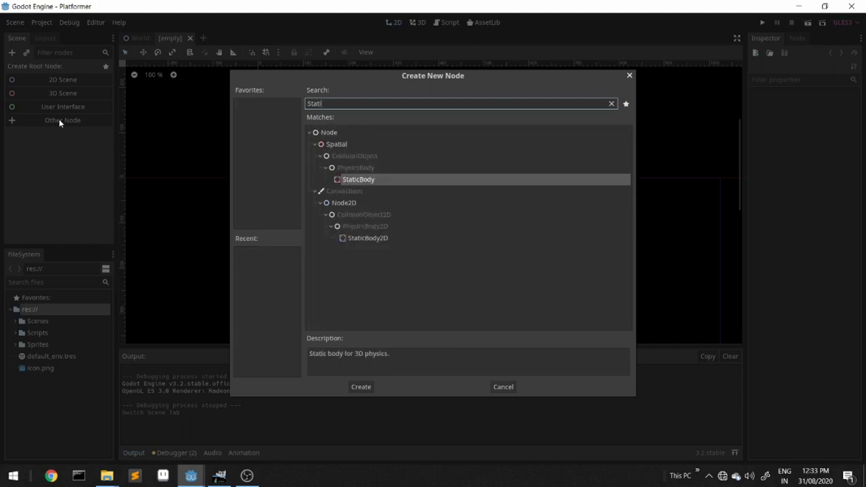
pyautogui.write('c')
pyautogui.doubleClick(371, 240)
# - Add a Sprite child to the StaticBody2D and give it the Block.png texture
pyautogui.rightClick(52, 68)
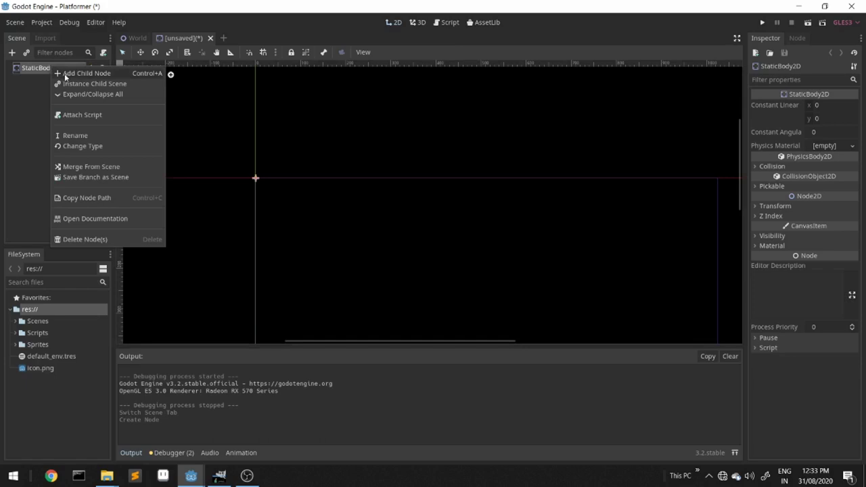
pyautogui.click(65, 75)
pyautogui.write('Sprite')
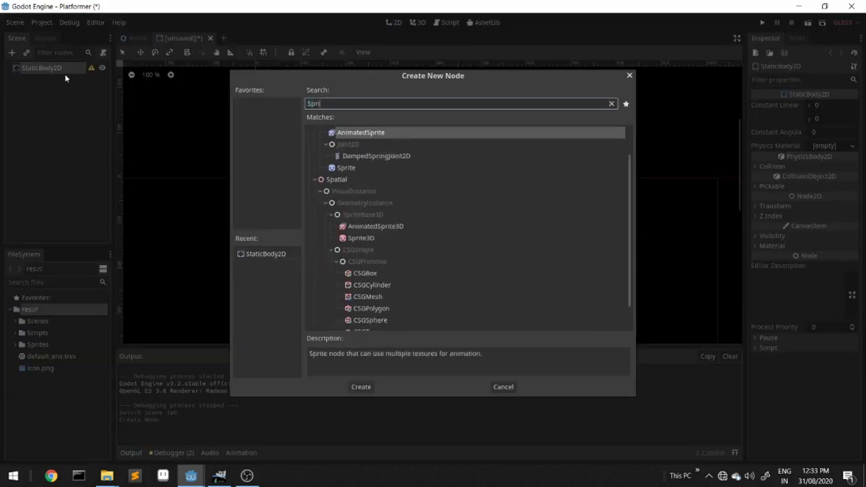
pyautogui.doubleClick(352, 156)
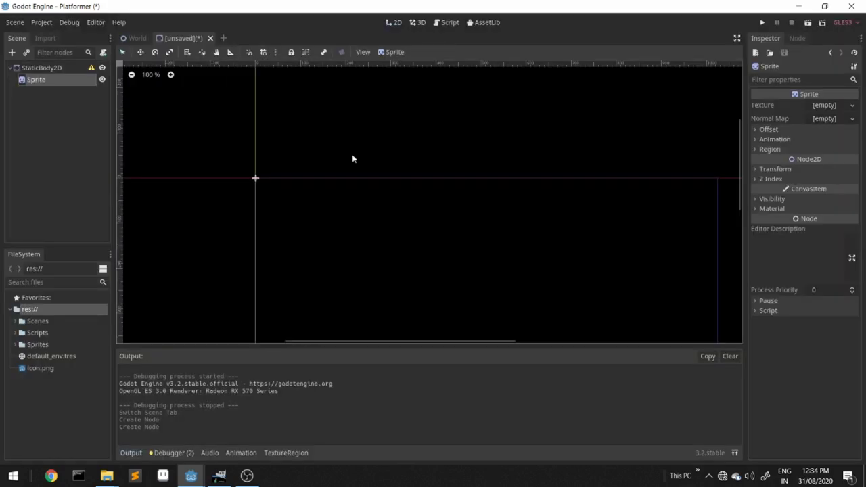
pyautogui.click(15, 346)
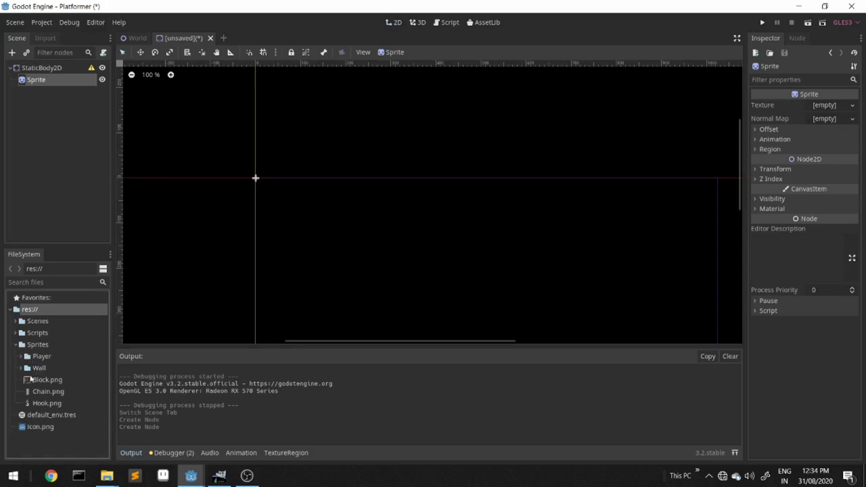
pyautogui.moveTo(32, 382); pyautogui.dragTo(818, 106)
# - Begin adding another child node under the StaticBody2D root
pyautogui.click(61, 68)
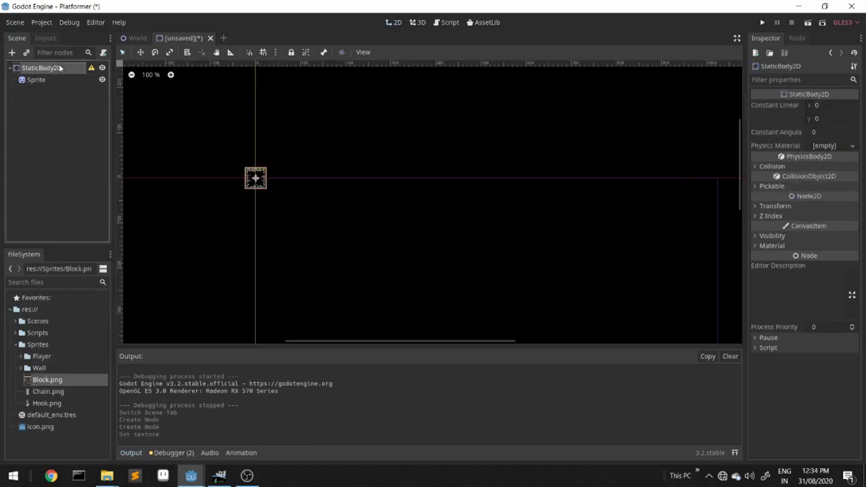
pyautogui.rightClick(60, 69)
pyautogui.click(64, 72)
# - Add a CollisionShape2D child with a new RectangleShape2D
pyautogui.write('Coll')
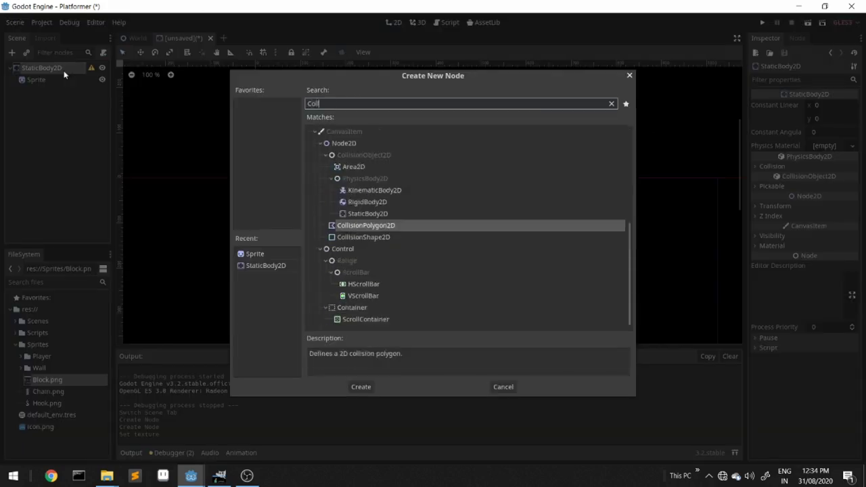
pyautogui.write('is')
pyautogui.doubleClick(345, 319)
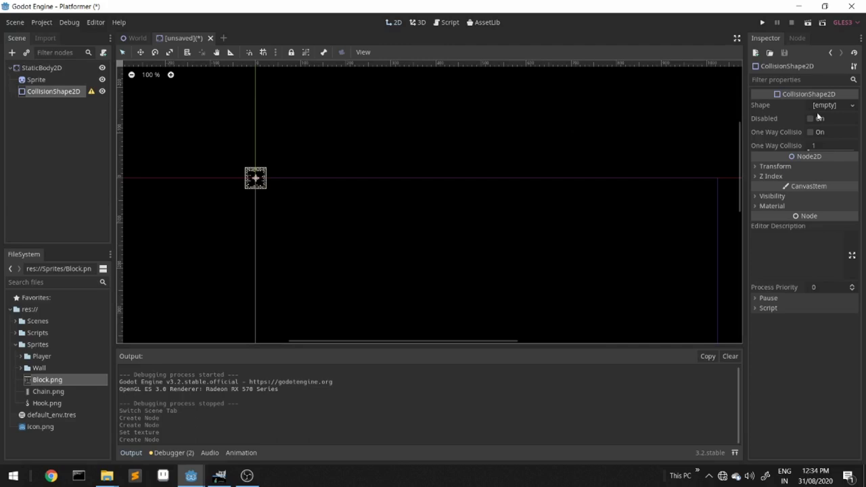
pyautogui.click(823, 106)
pyautogui.click(788, 187)
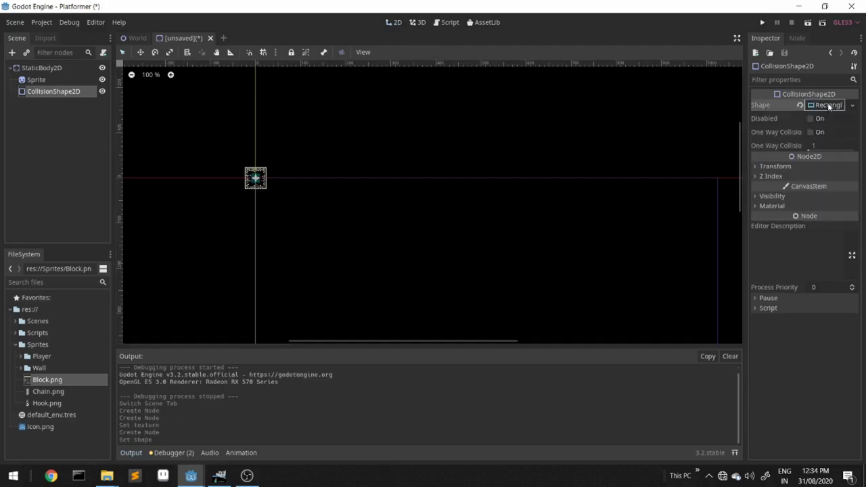
# - Set the rectangle shape's extents to 24 by 24 and start renaming the root
pyautogui.click(827, 106)
pyautogui.click(822, 118)
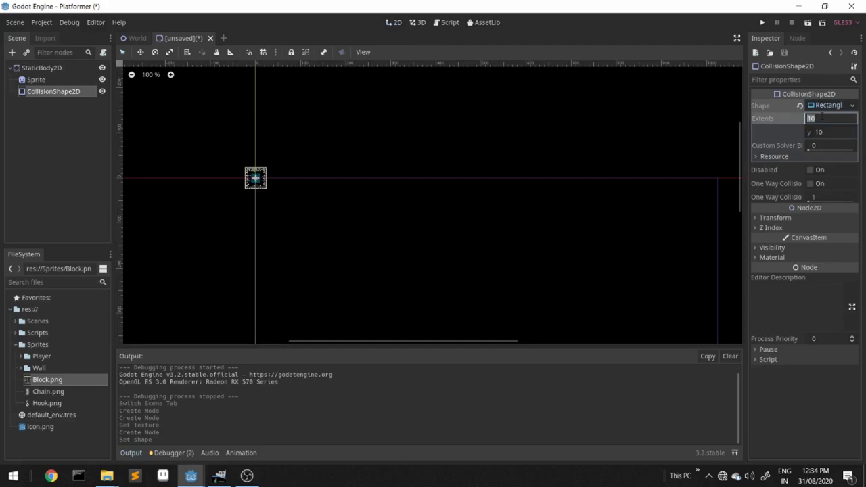
pyautogui.write('24')
pyautogui.press('Return')
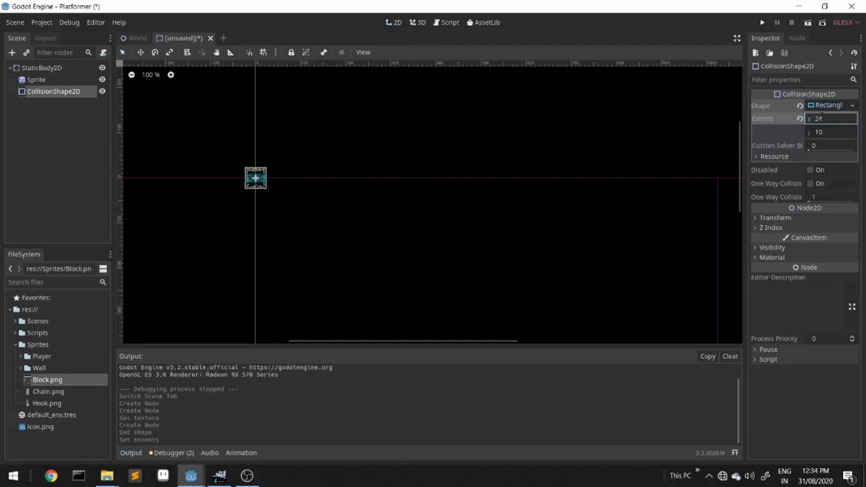
pyautogui.scroll(2, 247, 170)
pyautogui.scroll(1, 247, 161)
pyautogui.scroll(3, 230, 240)
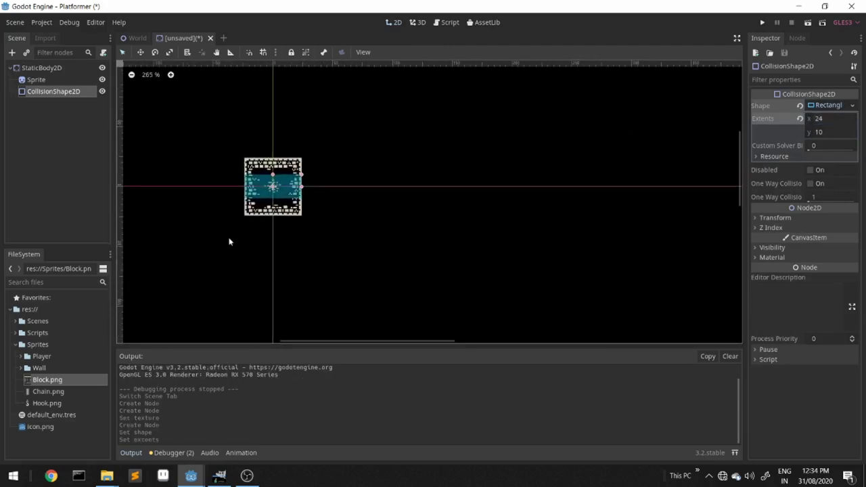
pyautogui.click(829, 132)
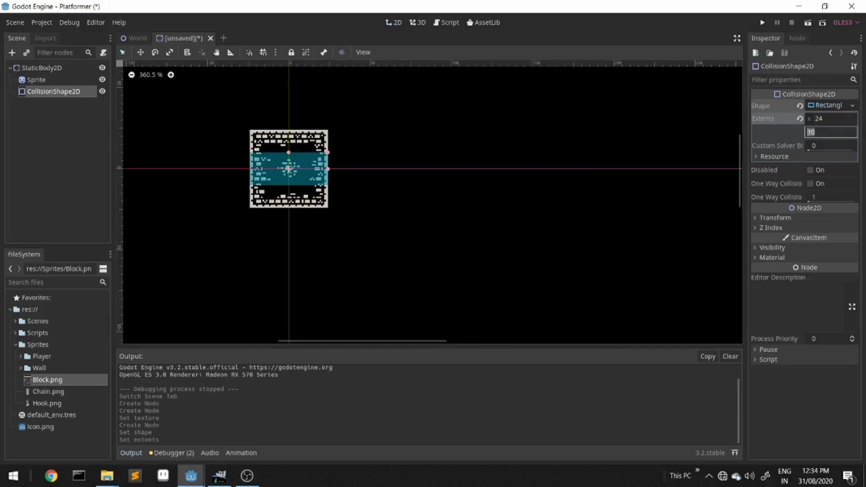
pyautogui.write('24')
pyautogui.press('Return')
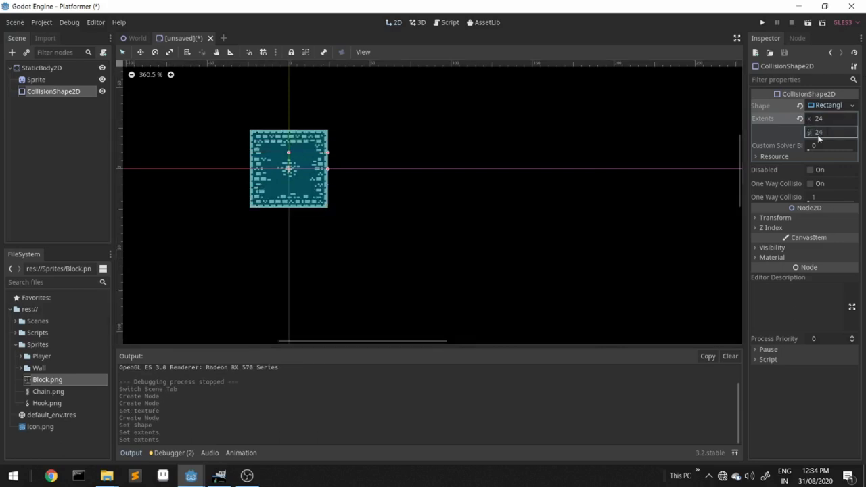
pyautogui.doubleClick(56, 68)
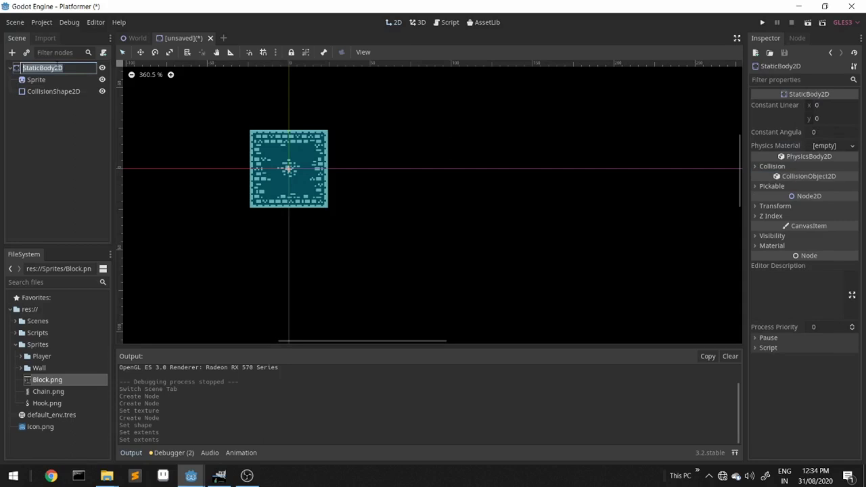
# - Rename the root to Block and save it as Block.tscn in the Scenes folder
pyautogui.write('Block')
pyautogui.press('Return')
pyautogui.hotkey('ctrl', 's')
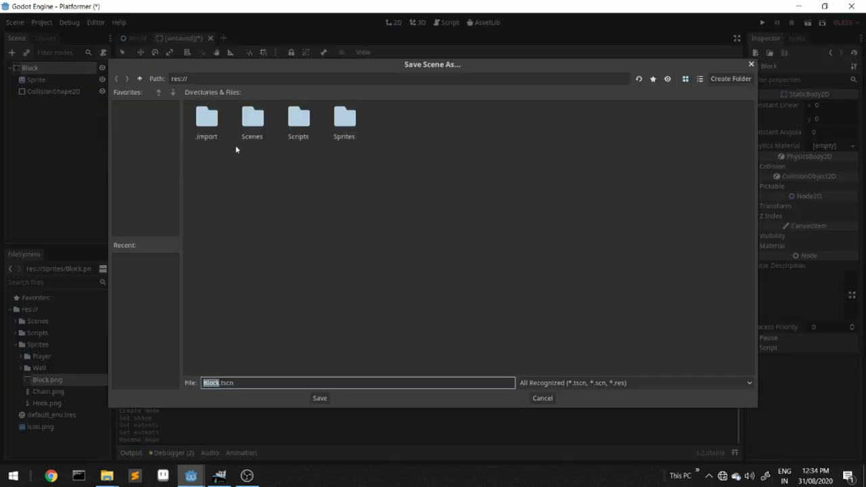
pyautogui.doubleClick(254, 129)
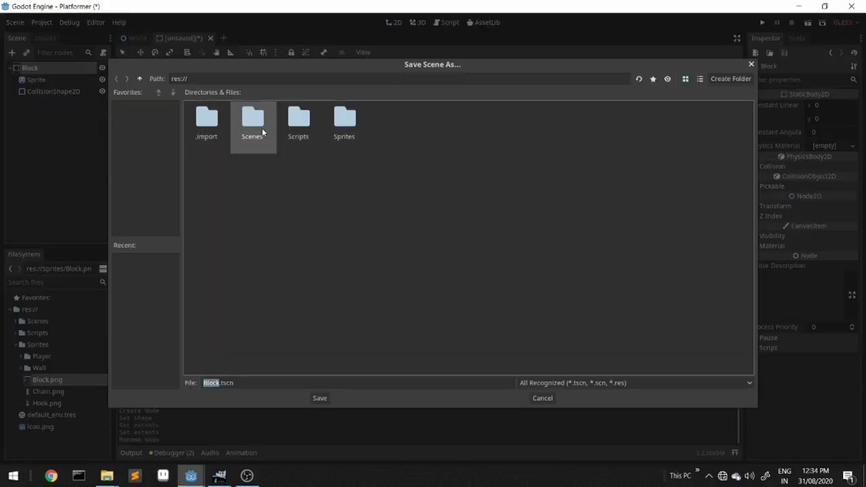
pyautogui.click(319, 398)
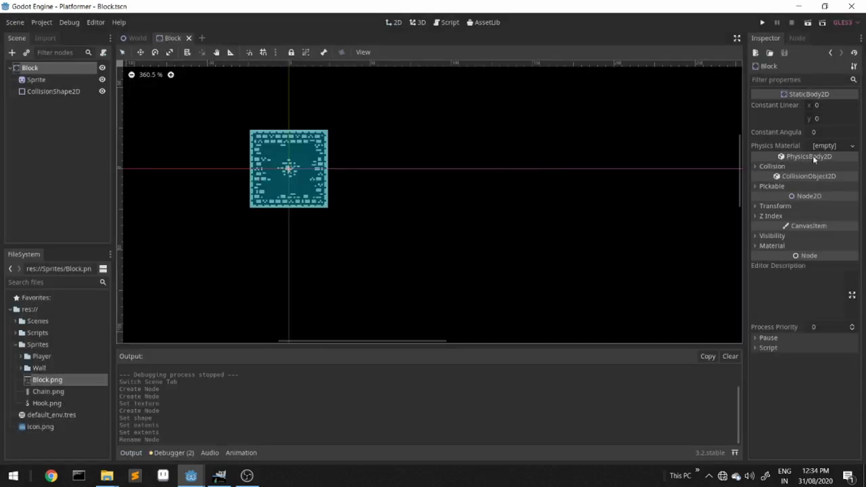
# - Set the Block's scale to 0.25 on x and y, and save
pyautogui.click(777, 206)
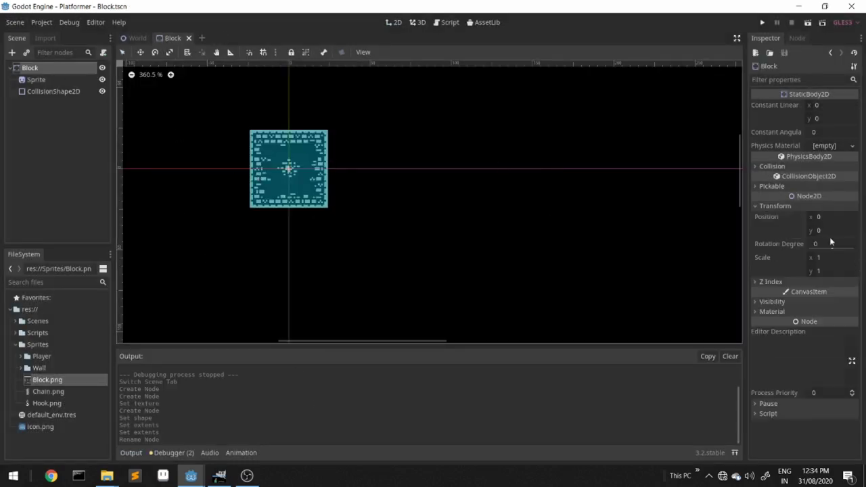
pyautogui.click(825, 258)
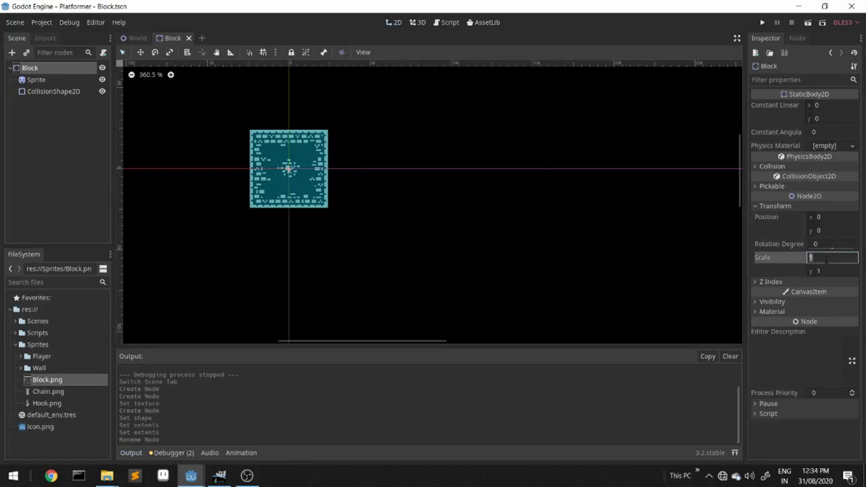
pyautogui.write('0.25')
pyautogui.press('Return')
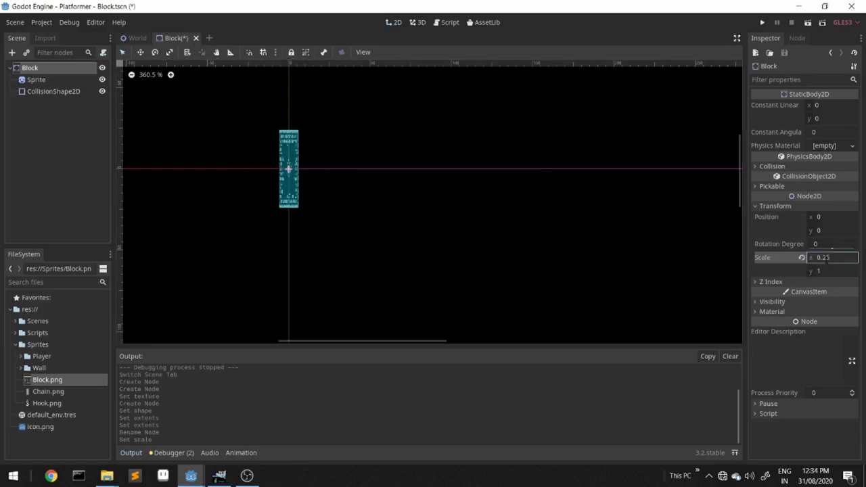
pyautogui.click(812, 270)
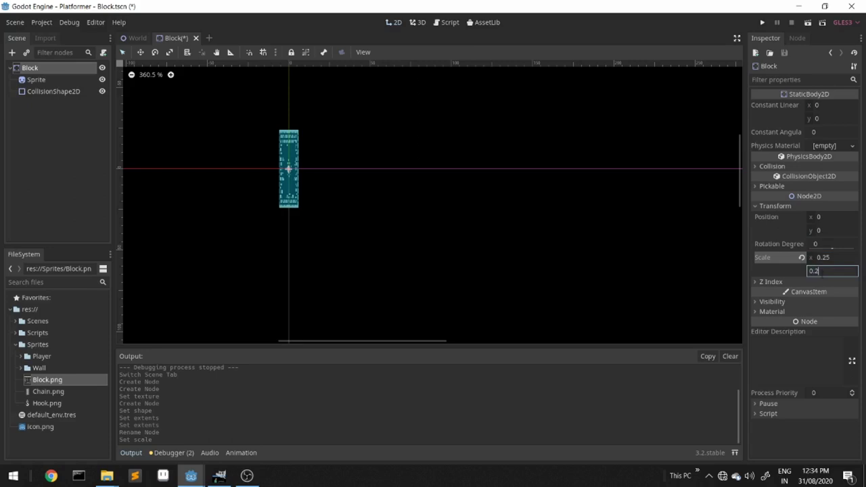
pyautogui.write('0.25')
pyautogui.press('Return')
pyautogui.hotkey('ctrl', 's')
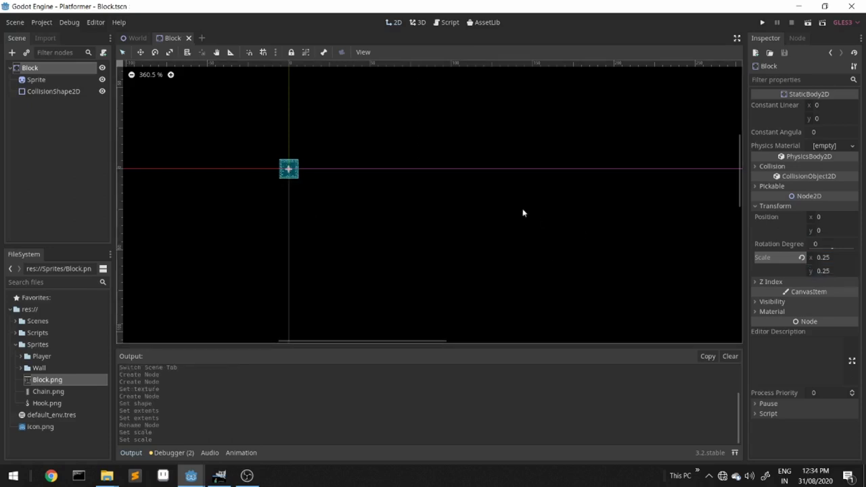
# - Close the Block scene and start a new scene with a RigidBody2D root
pyautogui.click(188, 38)
pyautogui.click(160, 38)
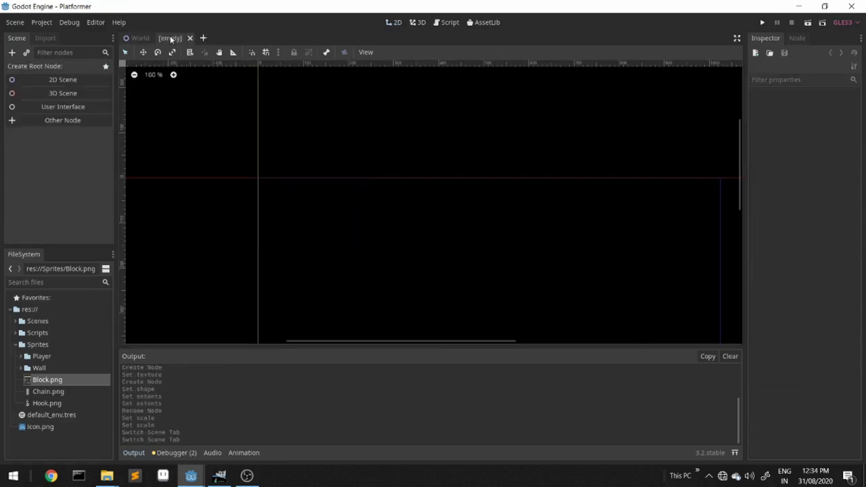
pyautogui.click(62, 119)
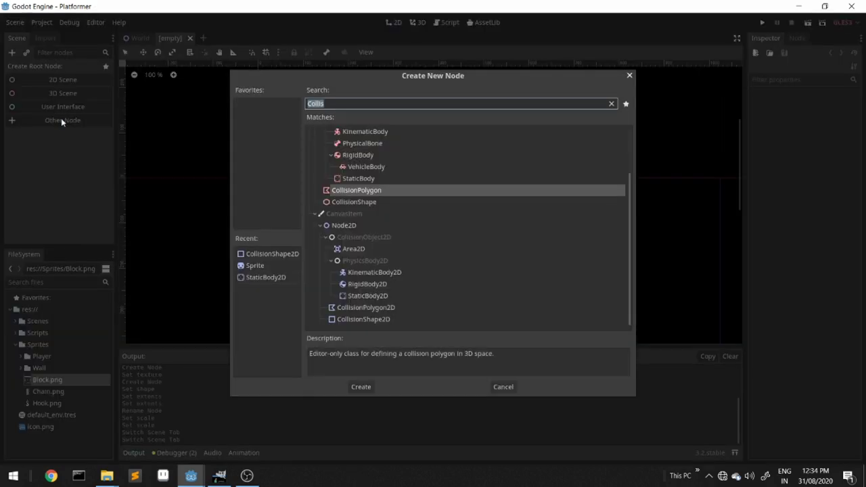
pyautogui.write('Rigid')
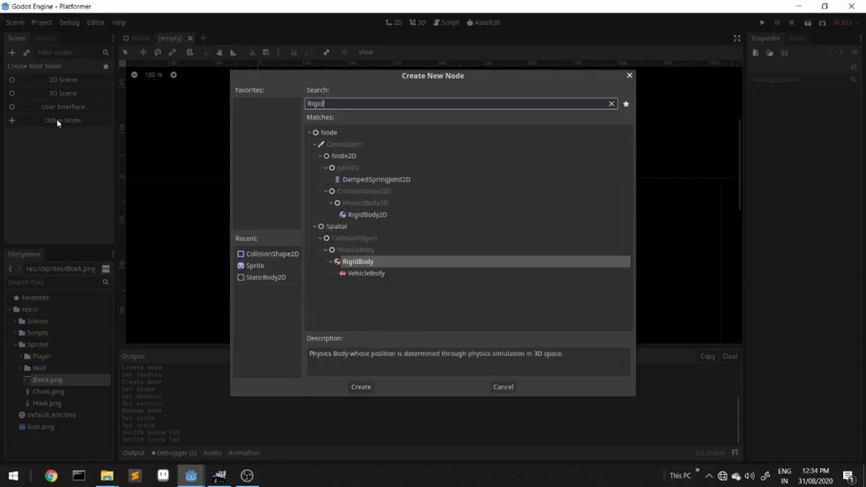
pyautogui.doubleClick(371, 215)
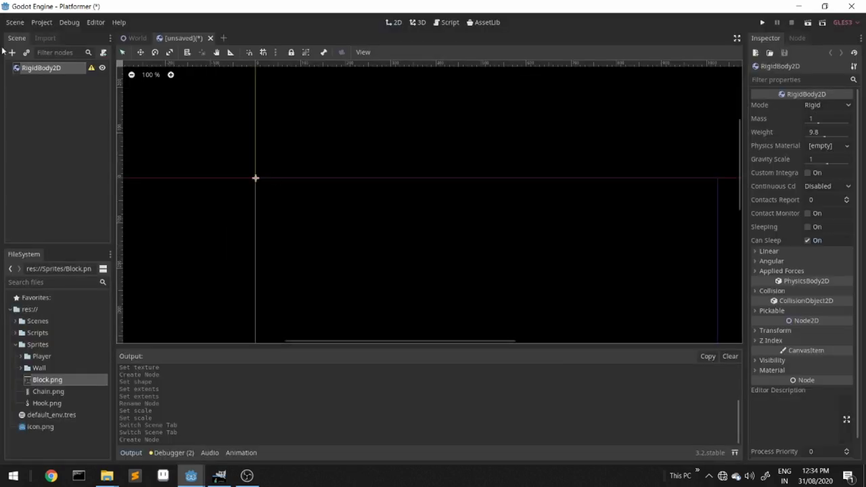
# - Add a Sprite child textured with Chain.png and zoom in on it
pyautogui.rightClick(36, 70)
pyautogui.click(39, 75)
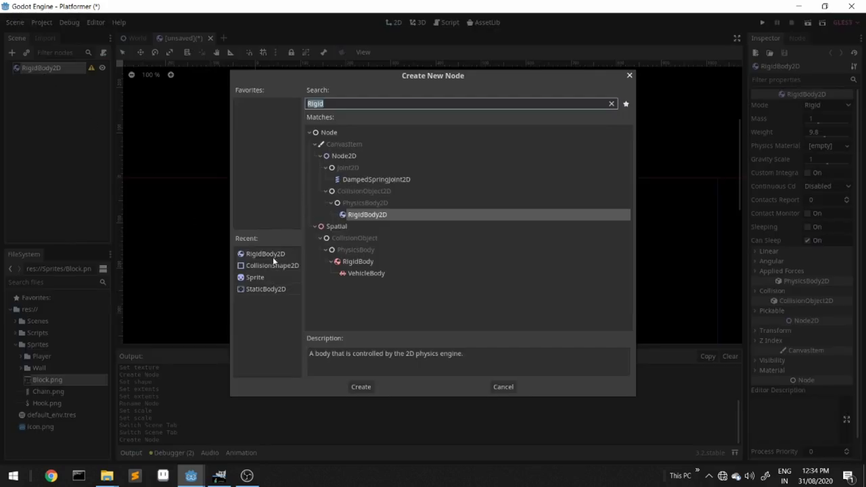
pyautogui.doubleClick(254, 279)
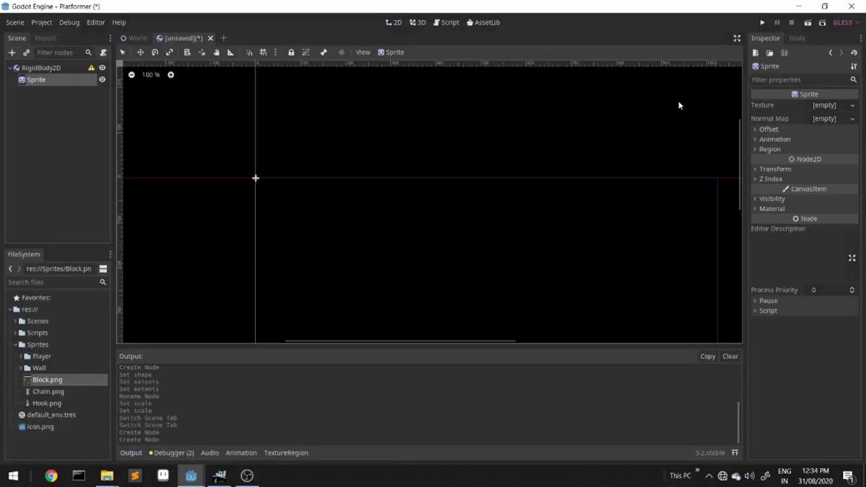
pyautogui.moveTo(40, 392); pyautogui.dragTo(825, 109)
pyautogui.scroll(5, 255, 153)
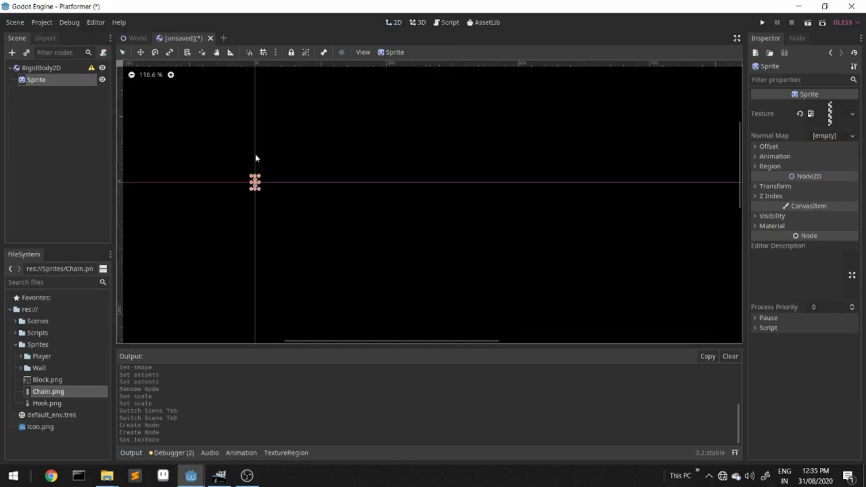
pyautogui.scroll(8, 231, 208)
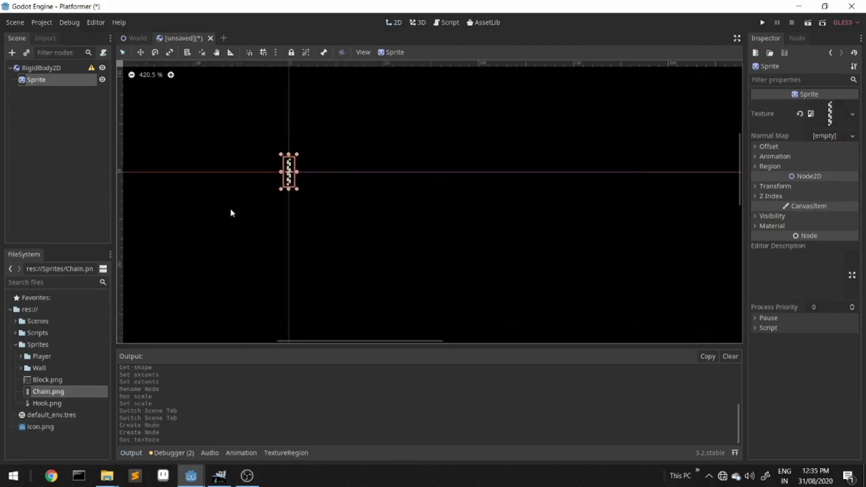
pyautogui.moveTo(231, 200); pyautogui.dragTo(265, 277, button='middle')
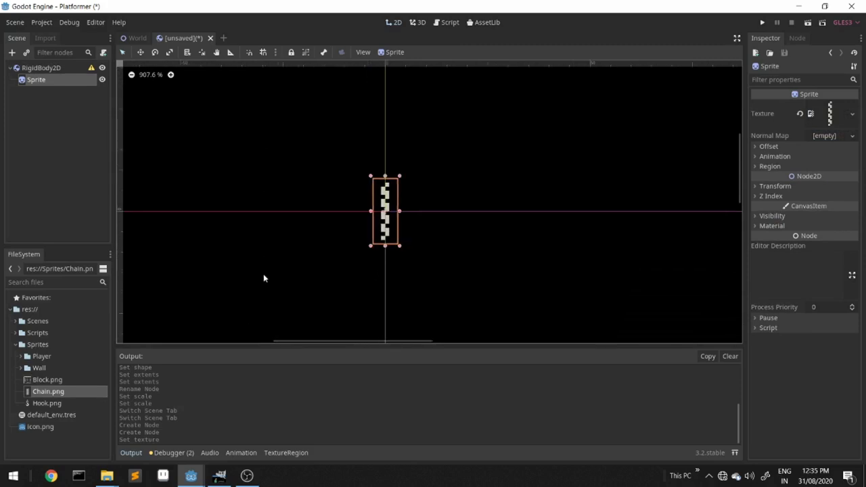
# - Set the snap grid step to 1 px by 1 px and enable grid snapping
pyautogui.click(276, 52)
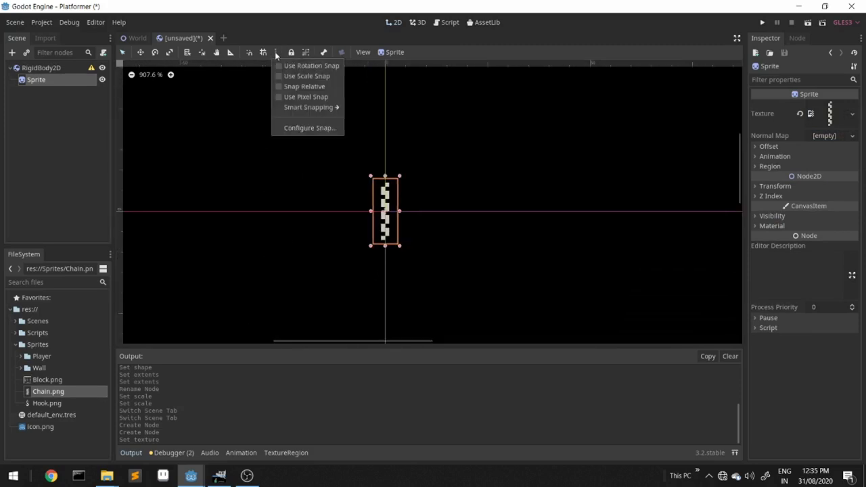
pyautogui.click(312, 128)
pyautogui.click(428, 207)
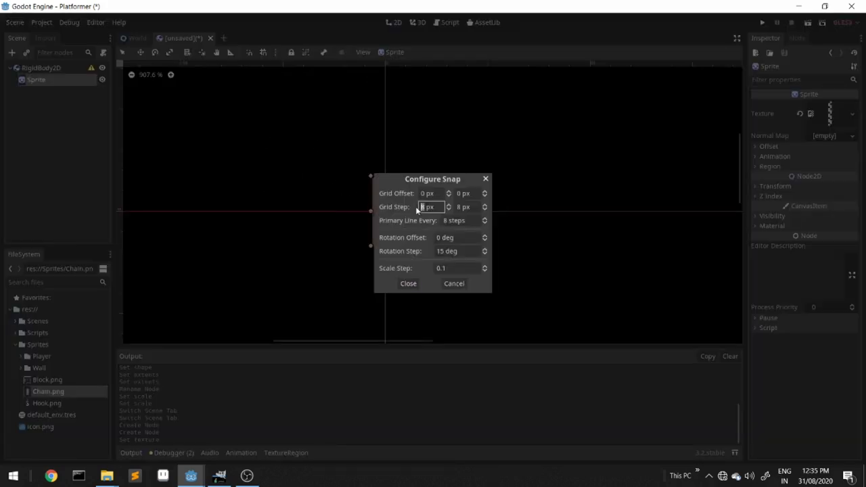
pyautogui.press('Tab')
pyautogui.write('1')
pyautogui.click(411, 283)
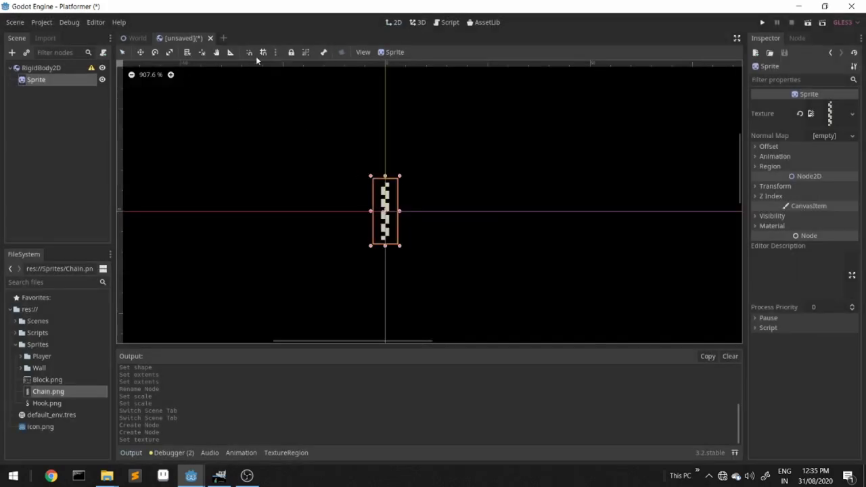
pyautogui.click(263, 52)
pyautogui.click(37, 67)
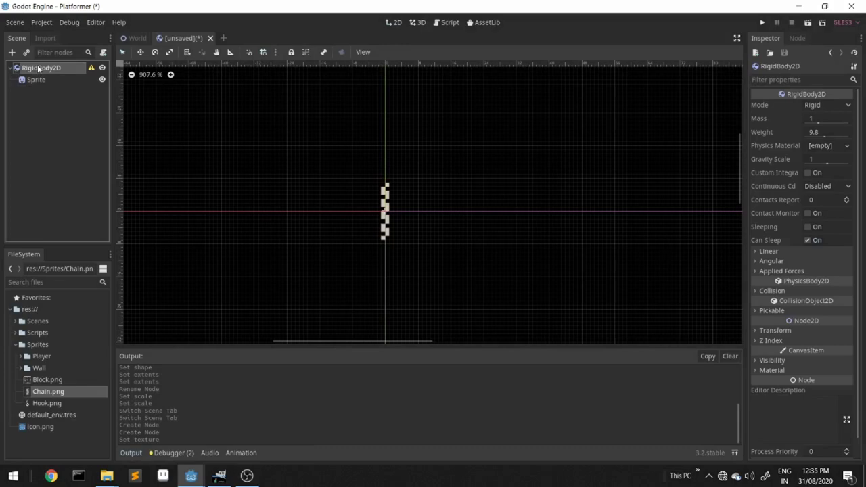
# - Add a CollisionShape2D with a CapsuleShape2D sized to the chain's width and length
pyautogui.hotkey('ctrl', 'a')
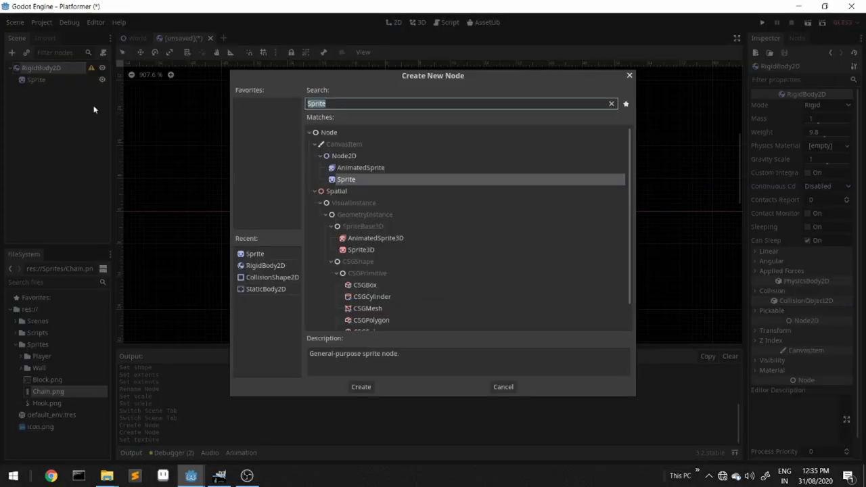
pyautogui.doubleClick(269, 277)
pyautogui.click(820, 106)
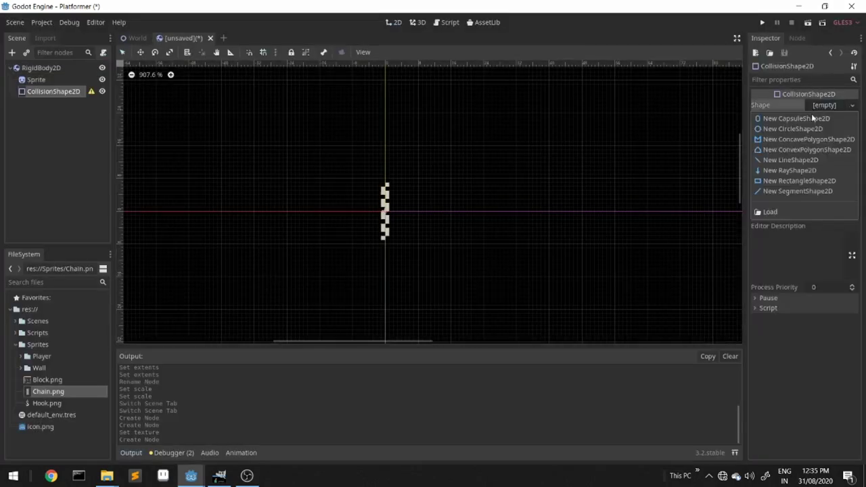
pyautogui.click(812, 117)
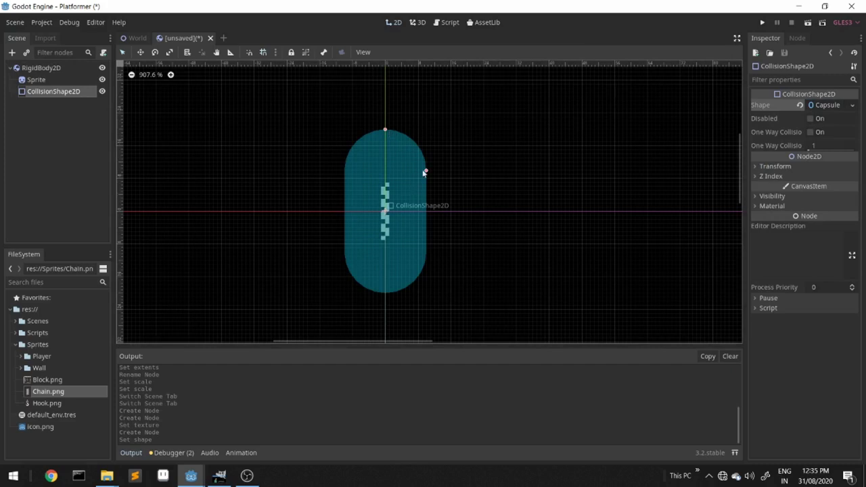
pyautogui.moveTo(425, 174); pyautogui.dragTo(396, 191)
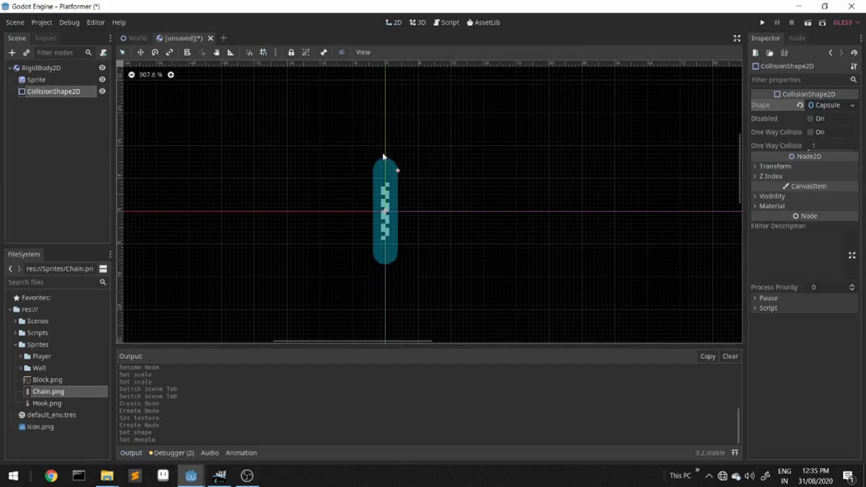
pyautogui.moveTo(383, 157); pyautogui.dragTo(392, 194)
# - Rename the root to Chain and save it as Chain.tscn
pyautogui.doubleClick(28, 68)
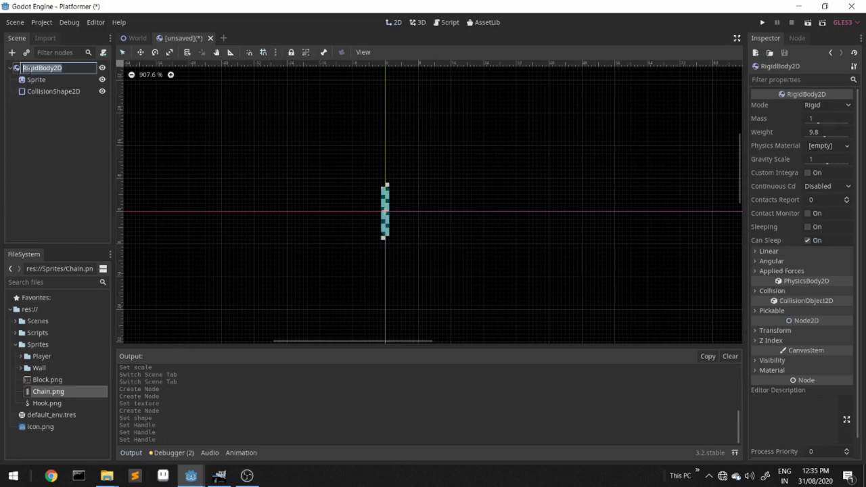
pyautogui.write('Chain')
pyautogui.press('Return')
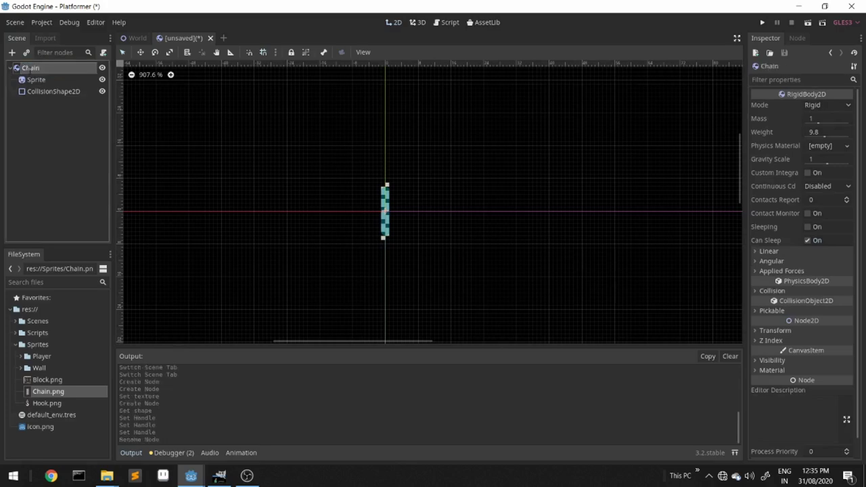
pyautogui.hotkey('ctrl', 's')
pyautogui.click(319, 399)
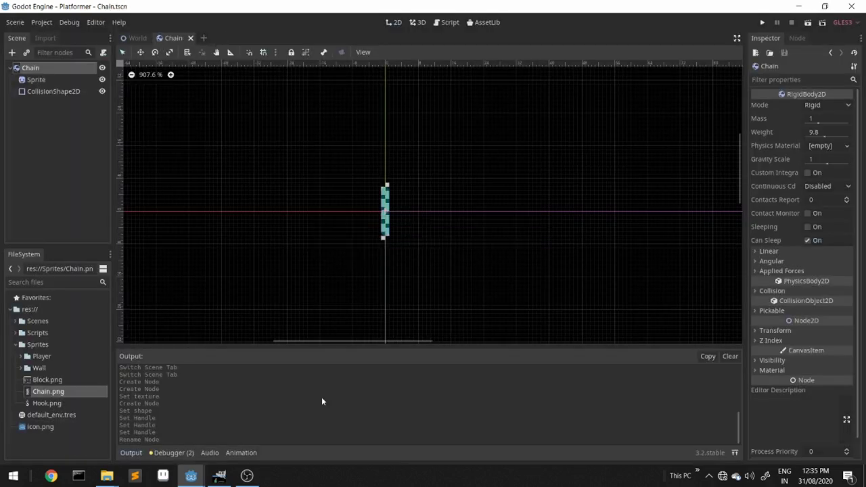
pyautogui.click(203, 38)
# - Create a new scene with a RigidBody2D root and a Sprite child
pyautogui.click(32, 120)
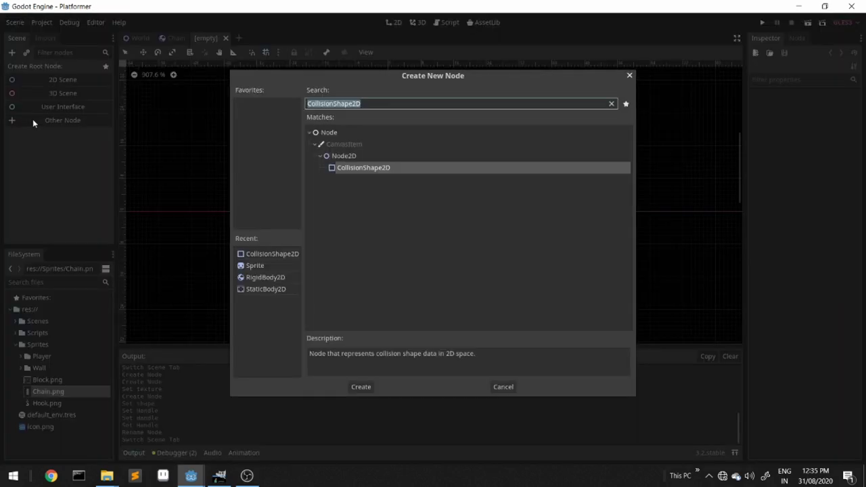
pyautogui.write('Rigi')
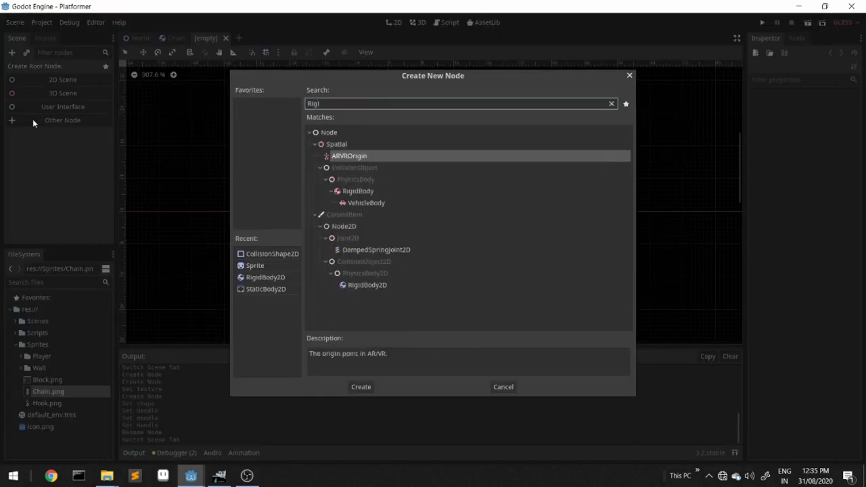
pyautogui.doubleClick(269, 277)
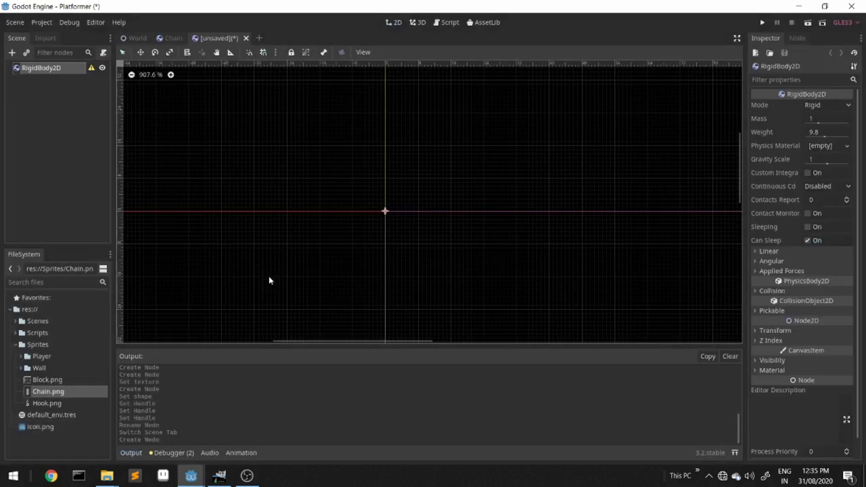
pyautogui.rightClick(39, 66)
pyautogui.click(46, 69)
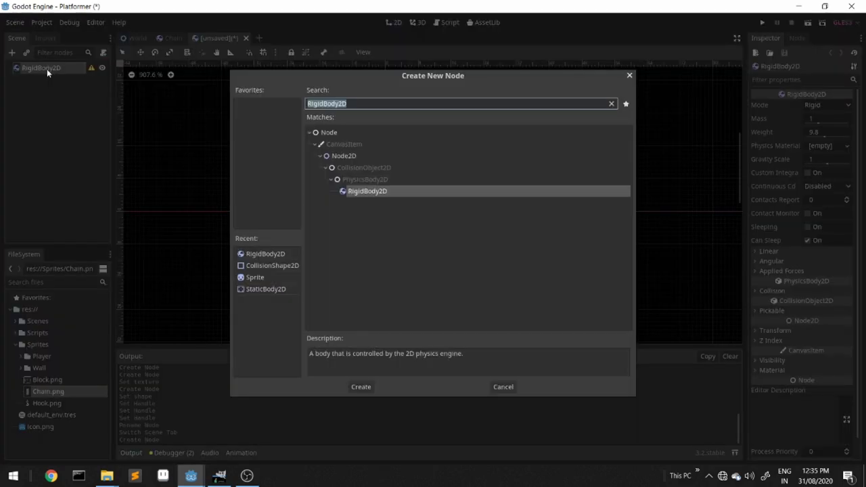
pyautogui.write('Spri')
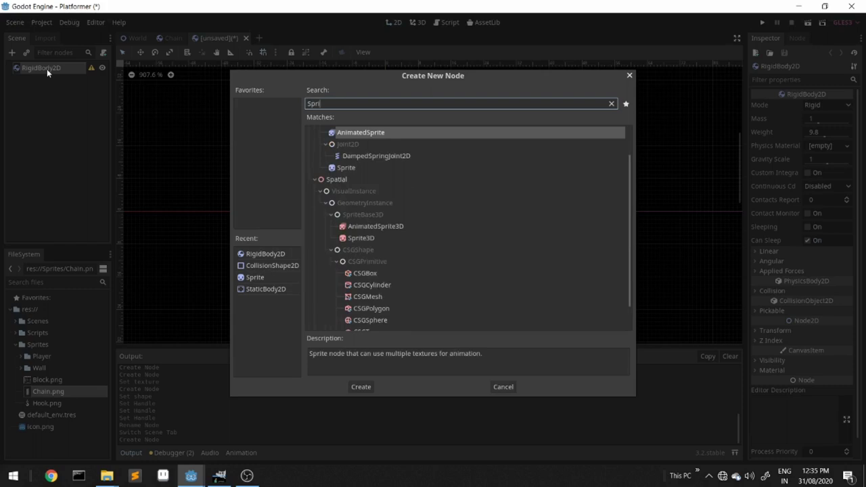
pyautogui.doubleClick(352, 169)
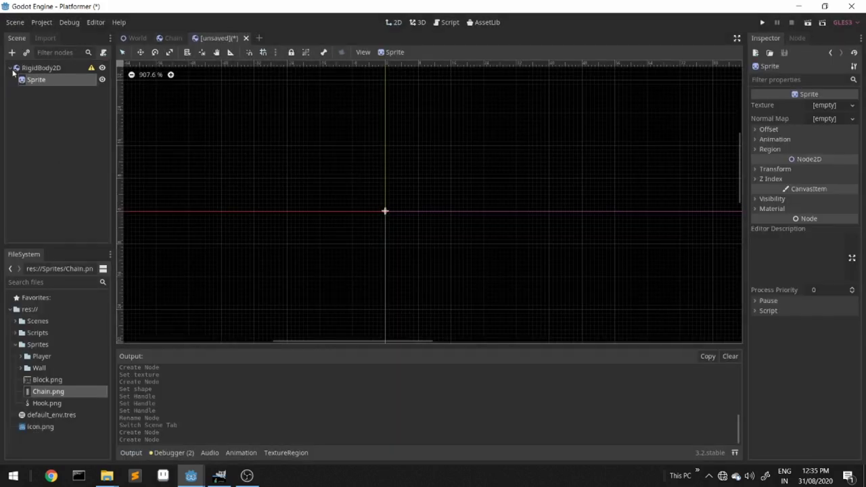
# - Rename the root to Hook and give the Sprite the Hook.png texture
pyautogui.doubleClick(56, 67)
pyautogui.write('Hoo')
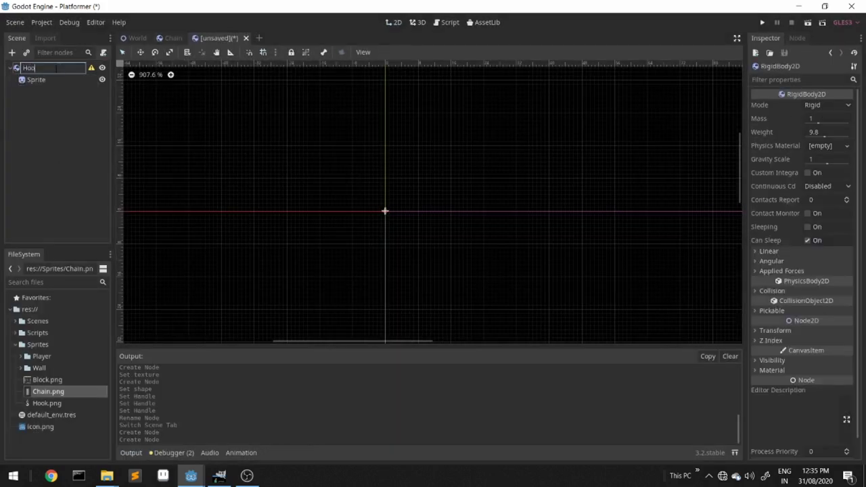
pyautogui.write('k')
pyautogui.press('Return')
pyautogui.click(36, 80)
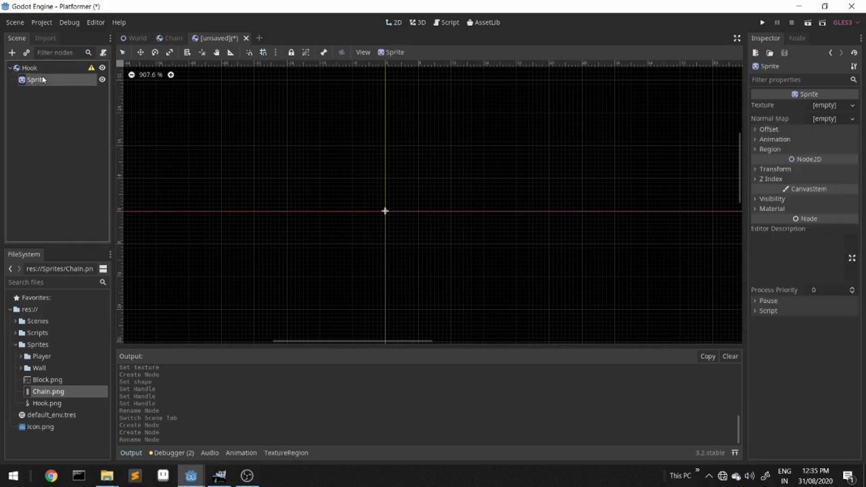
pyautogui.moveTo(42, 404); pyautogui.dragTo(830, 107)
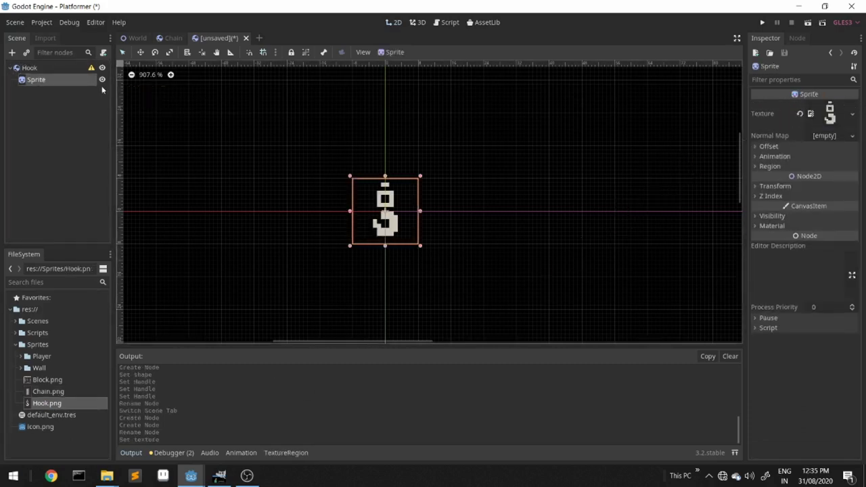
# - Add a CollisionShape2D with a new CapsuleShape2D under Hook
pyautogui.click(30, 67)
pyautogui.click(12, 53)
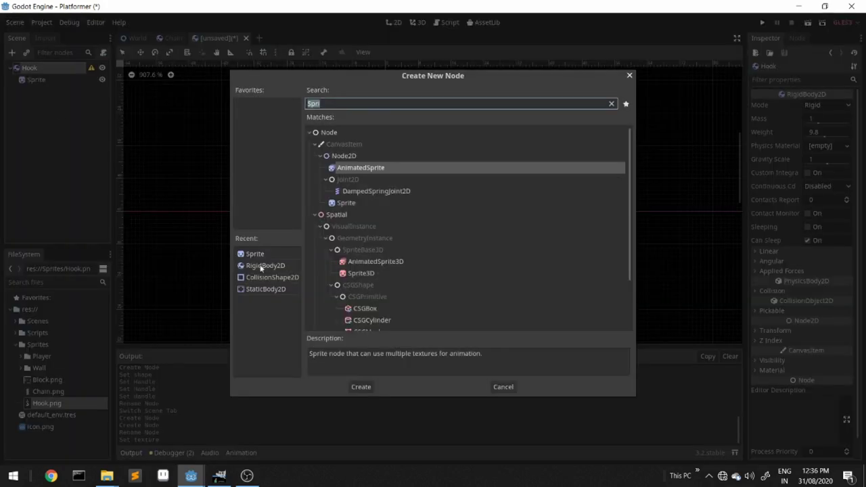
pyautogui.doubleClick(265, 277)
pyautogui.click(823, 105)
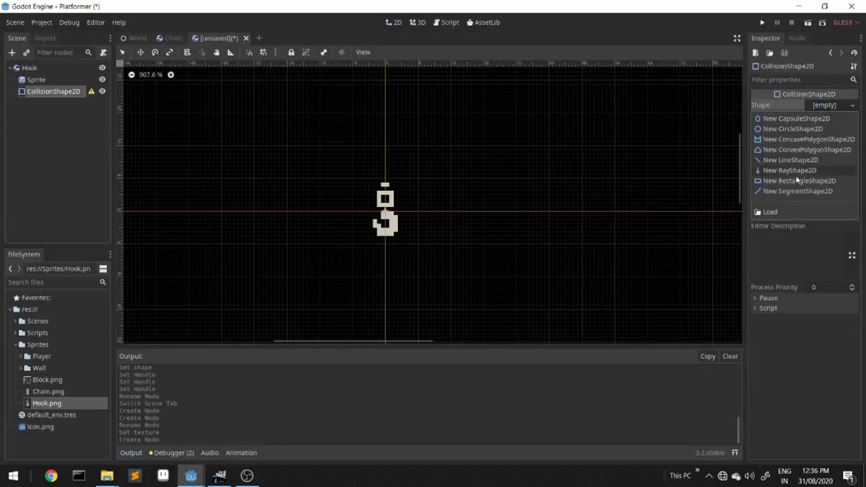
pyautogui.click(789, 118)
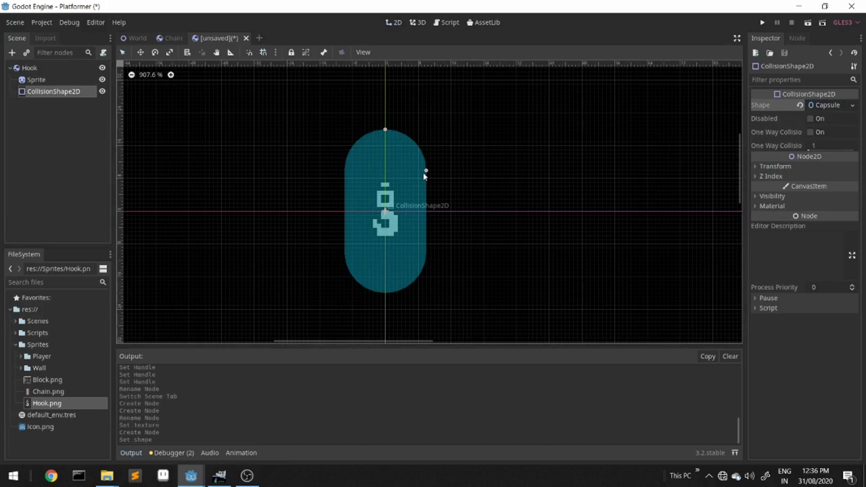
pyautogui.moveTo(424, 179); pyautogui.dragTo(385, 186)
pyautogui.hotkey('ctrl', 'z')
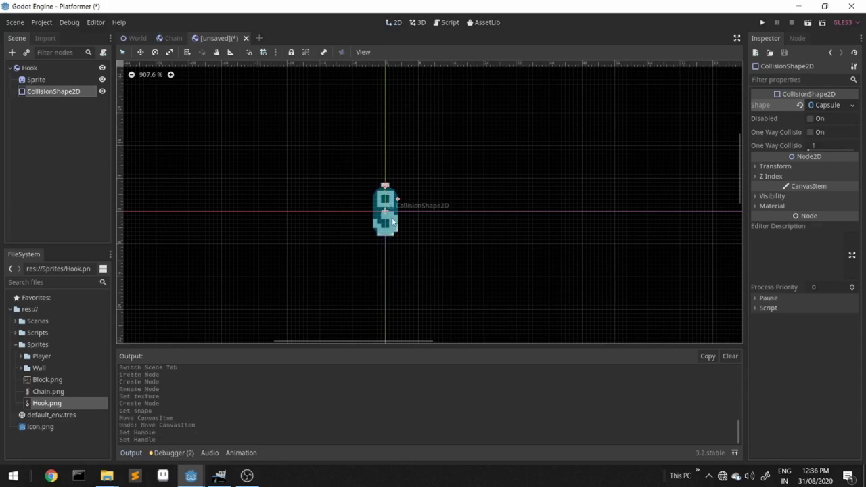
# - Save the scene as Hook.tscn and close the Hook and Chain tabs
pyautogui.hotkey('ctrl', 's')
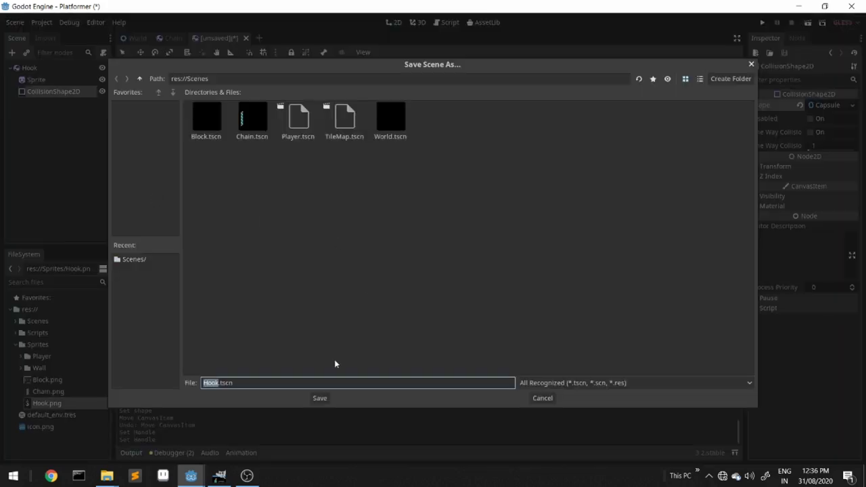
pyautogui.click(313, 398)
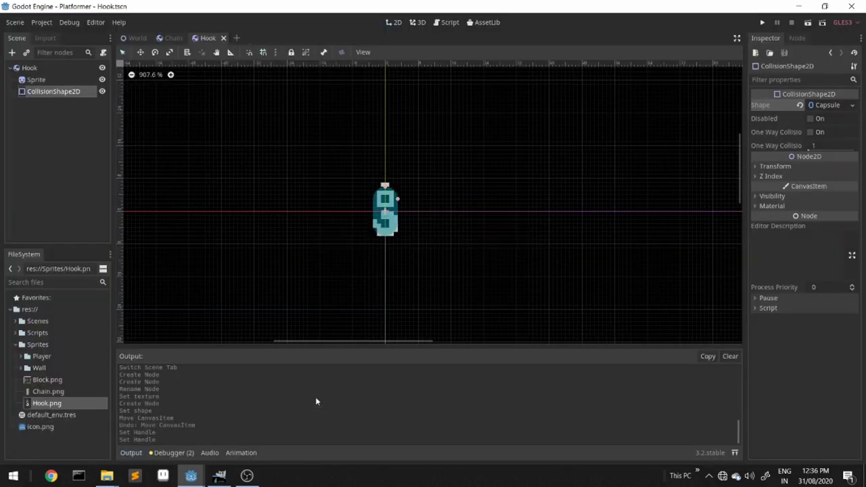
pyautogui.middleClick(199, 39)
pyautogui.middleClick(171, 38)
# - Enable grid snapping in World and set the grid step to 1 px by 1 px
pyautogui.scroll(9, 399, 232)
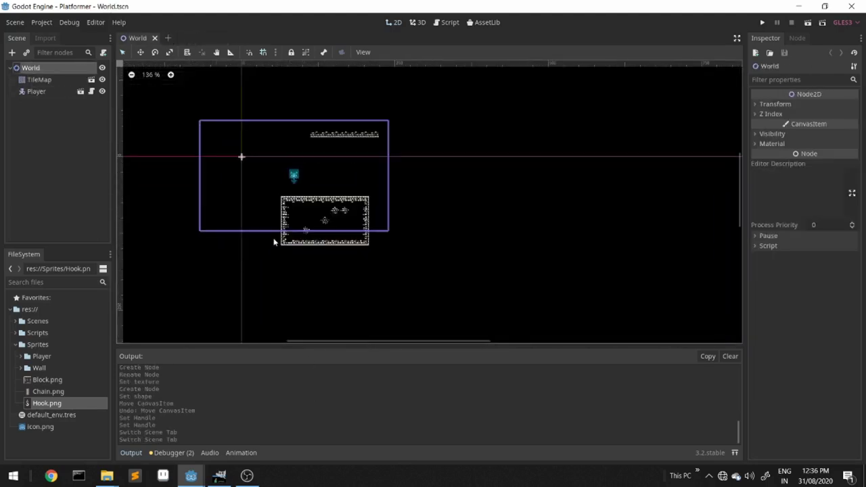
pyautogui.click(269, 52)
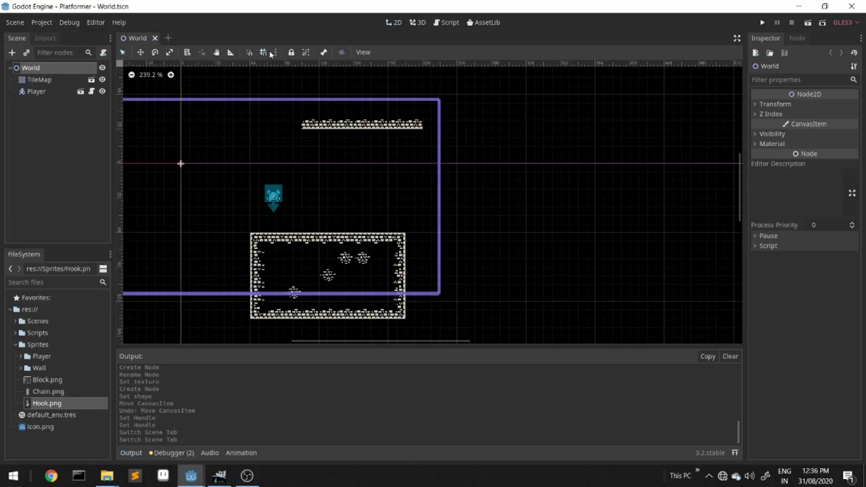
pyautogui.click(275, 53)
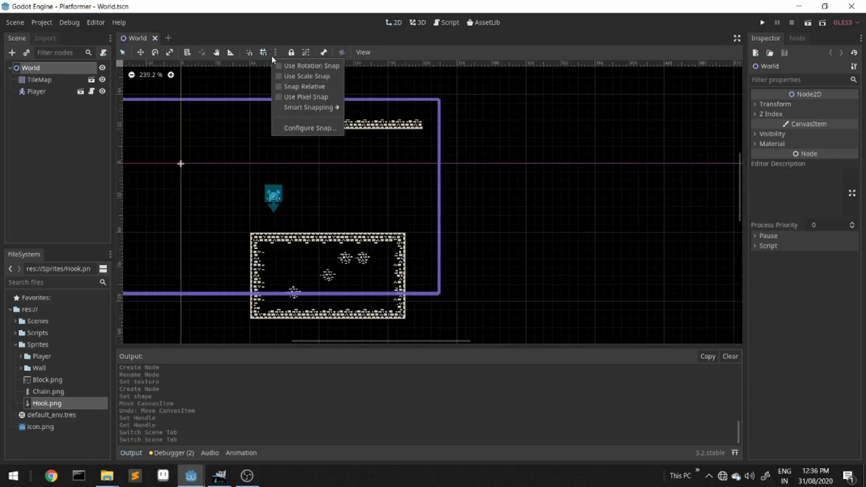
pyautogui.click(312, 128)
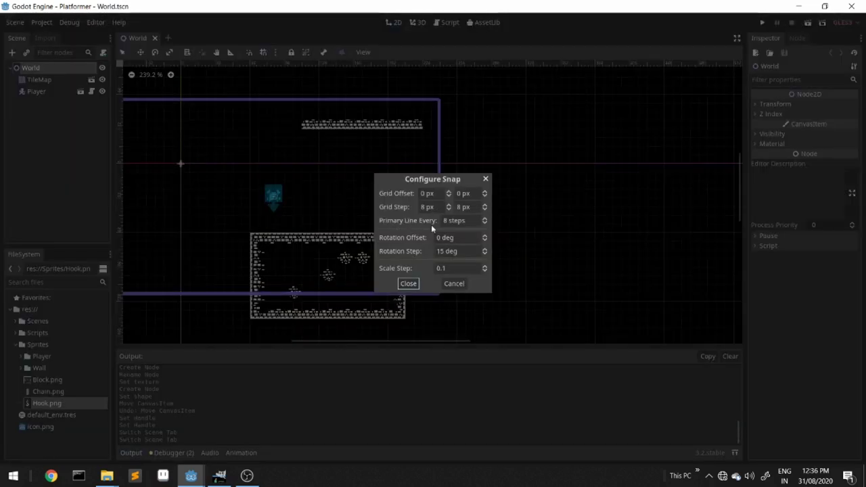
pyautogui.click(426, 206)
pyautogui.press('Tab')
pyautogui.write('1')
pyautogui.click(408, 283)
# - Bring the level into view and open the Create New Node dialog
pyautogui.scroll(3, 291, 203)
pyautogui.moveTo(300, 199); pyautogui.dragTo(324, 234, button='middle')
pyautogui.scroll(4, 372, 186)
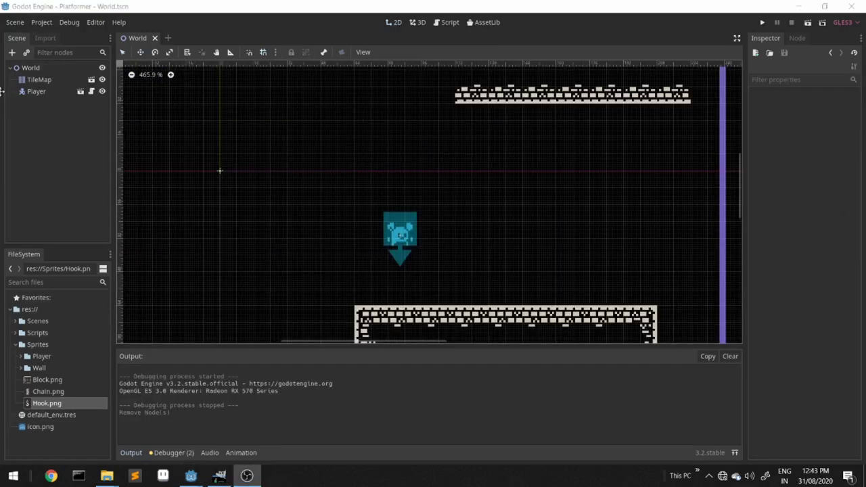
pyautogui.click(12, 53)
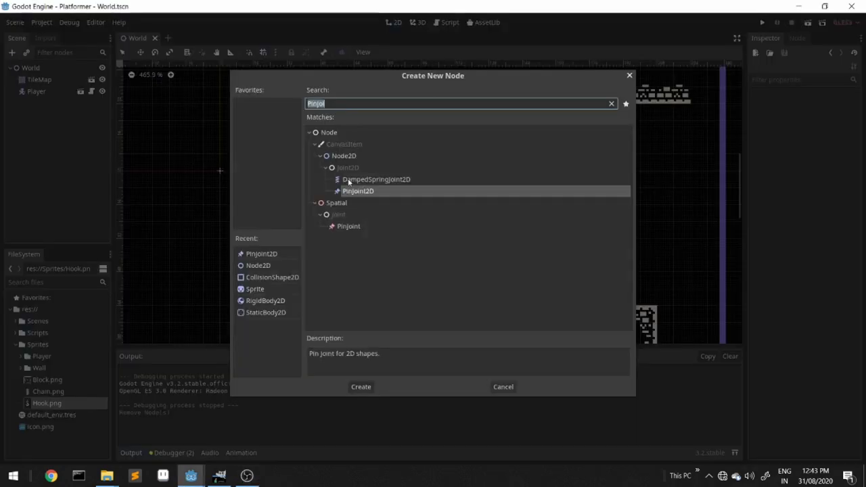
# - Add a Node2D under World and rename it ChainContainer
pyautogui.doubleClick(258, 266)
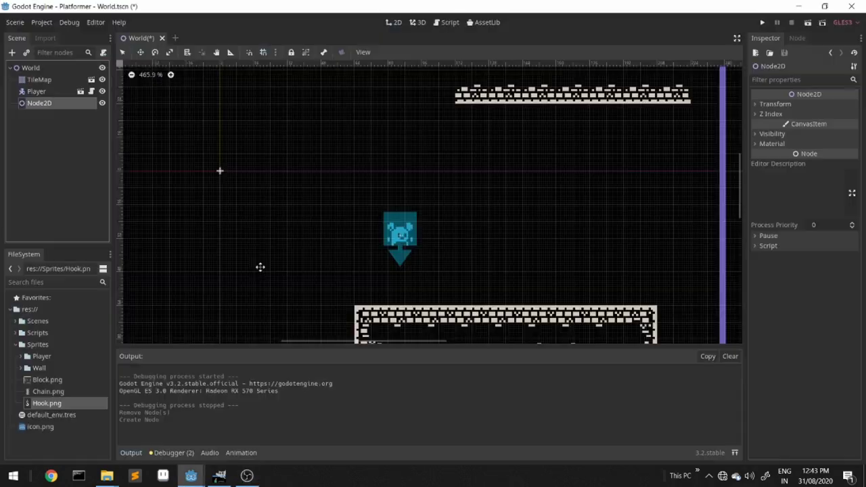
pyautogui.doubleClick(43, 106)
pyautogui.write('Chai')
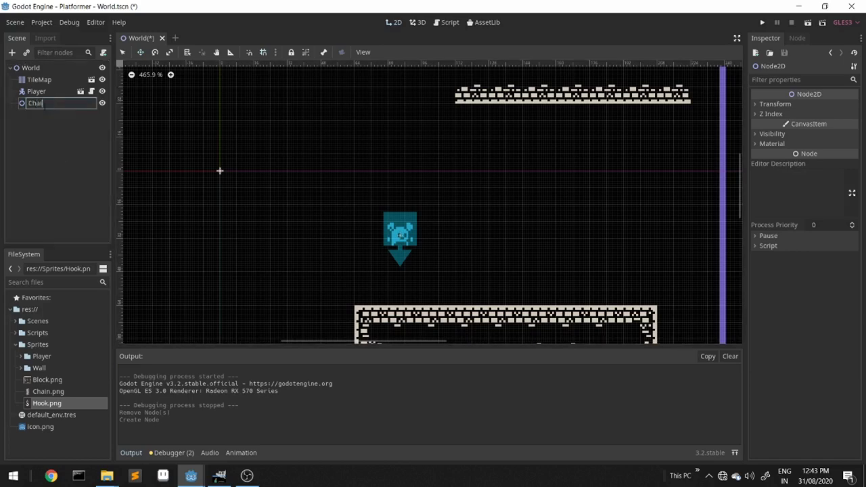
pyautogui.write('nContainer')
pyautogui.press('Return')
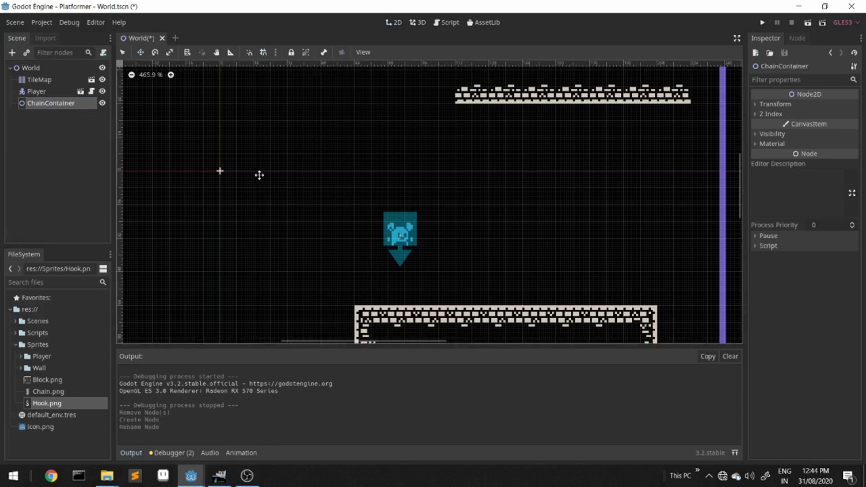
pyautogui.scroll(2, 306, 172)
pyautogui.moveTo(295, 170); pyautogui.dragTo(326, 180, button='middle')
# - Instance Block.tscn under ChainContainer and move the block just beneath the upper tile ledge
pyautogui.click(26, 52)
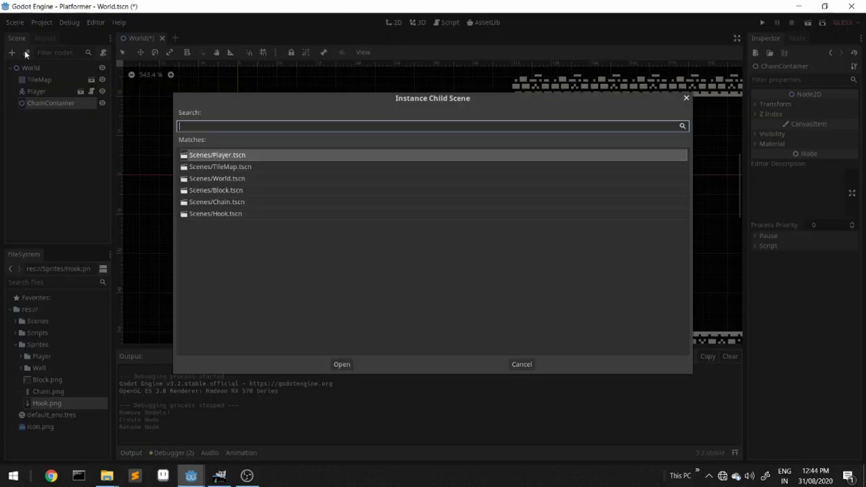
pyautogui.doubleClick(230, 190)
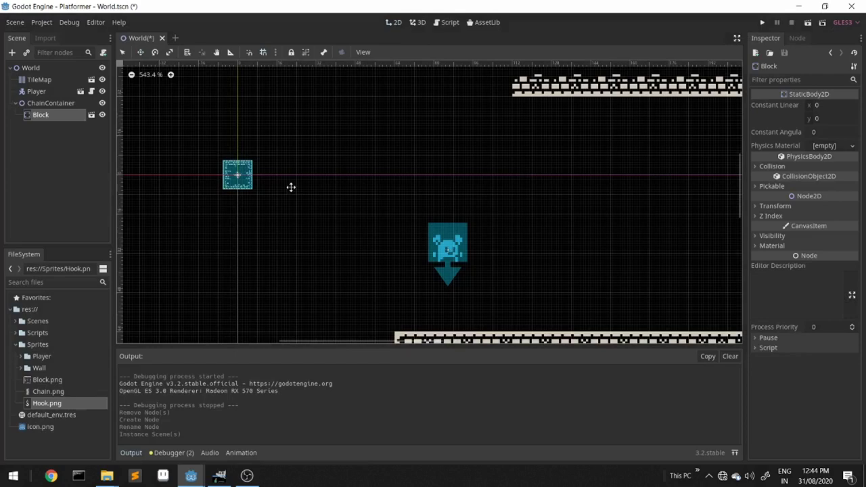
pyautogui.click(51, 103)
pyautogui.moveTo(270, 177); pyautogui.dragTo(686, 155)
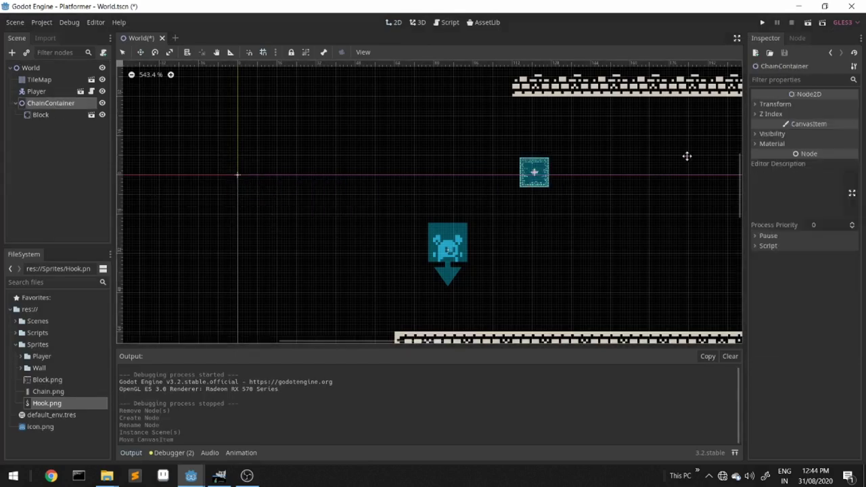
pyautogui.moveTo(687, 155); pyautogui.dragTo(339, 170, button='middle')
pyautogui.moveTo(259, 195); pyautogui.dragTo(342, 262, button='middle')
pyautogui.moveTo(319, 261); pyautogui.dragTo(326, 224)
pyautogui.scroll(2, 407, 159)
pyautogui.scroll(2, 407, 159)
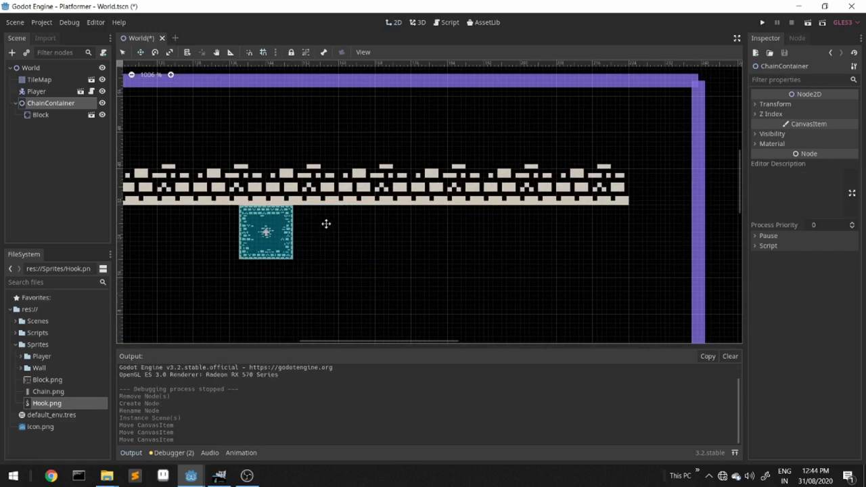
pyautogui.moveTo(326, 224); pyautogui.dragTo(492, 233, button='middle')
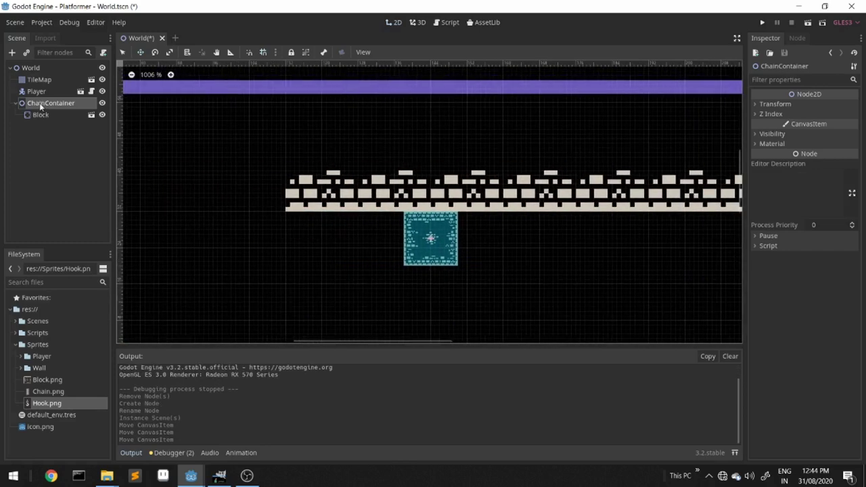
# - Instance Chain.tscn under ChainContainer and hang the link below the Block
pyautogui.click(26, 53)
pyautogui.doubleClick(216, 201)
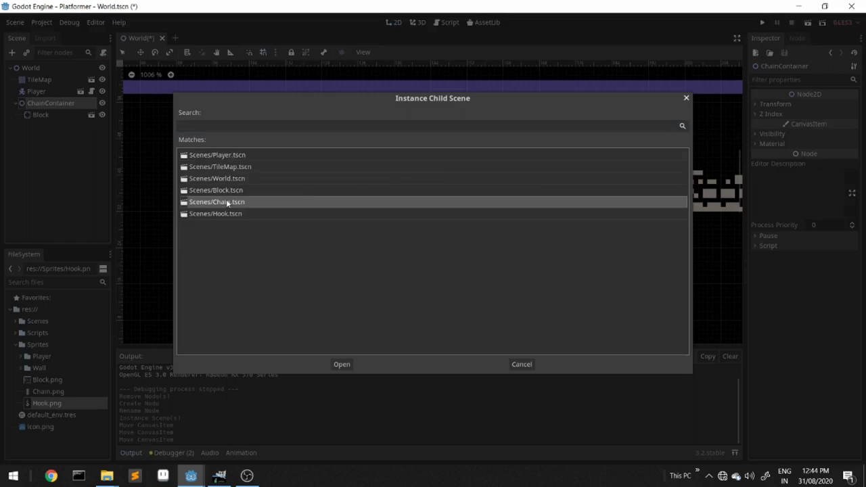
pyautogui.moveTo(510, 228); pyautogui.dragTo(511, 281)
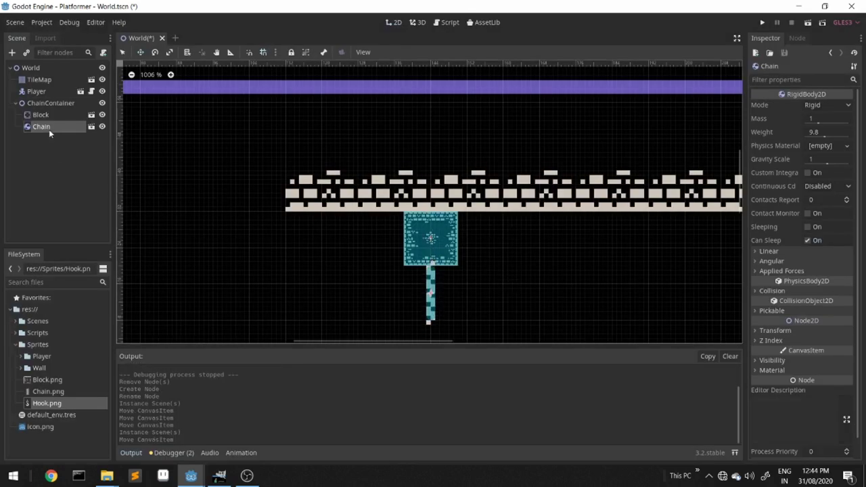
pyautogui.click(52, 105)
pyautogui.click(27, 53)
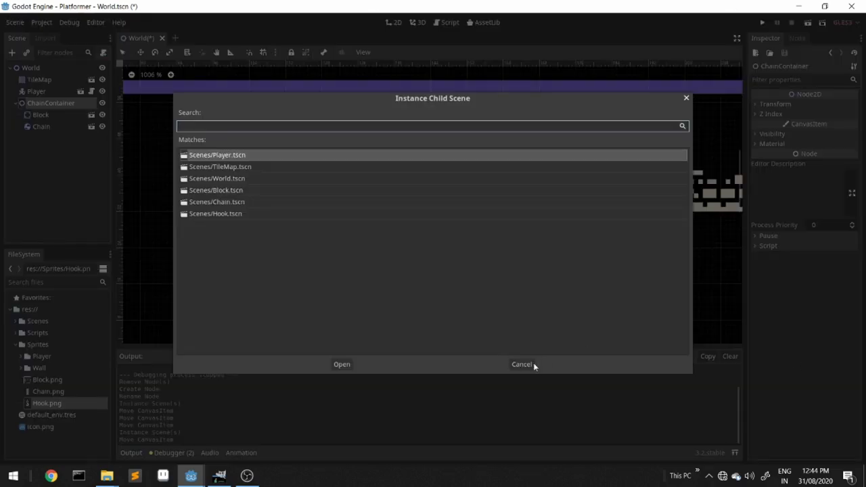
pyautogui.click(532, 365)
# - Add a PinJoint2D between Block and Chain and move it to the block's lower edge
pyautogui.click(13, 53)
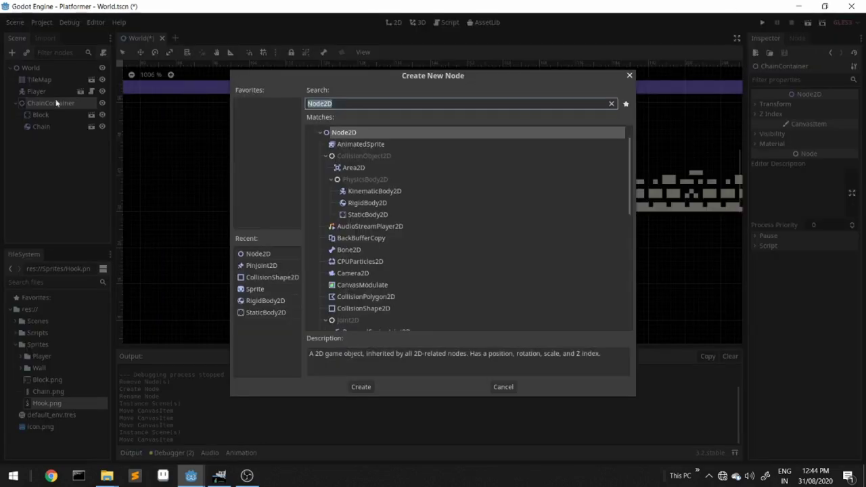
pyautogui.doubleClick(268, 265)
pyautogui.moveTo(48, 139); pyautogui.dragTo(58, 121)
pyautogui.scroll(1, 441, 246)
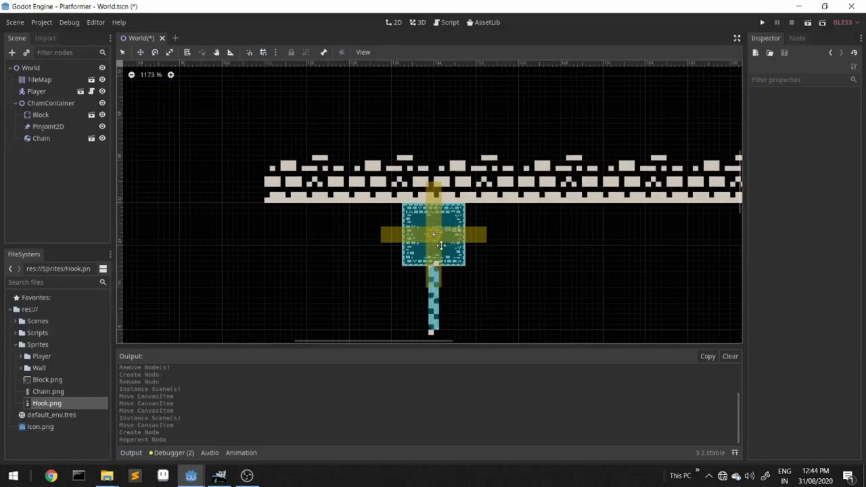
pyautogui.scroll(1, 467, 223)
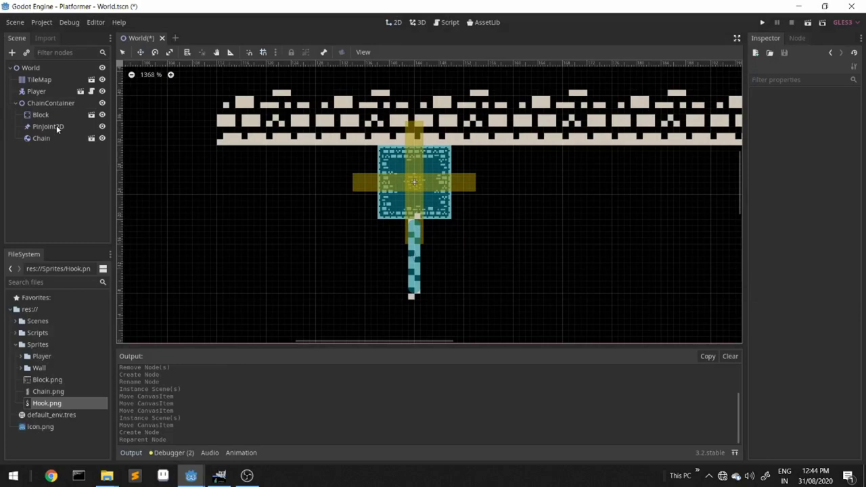
pyautogui.click(57, 128)
pyautogui.moveTo(491, 167); pyautogui.dragTo(492, 197)
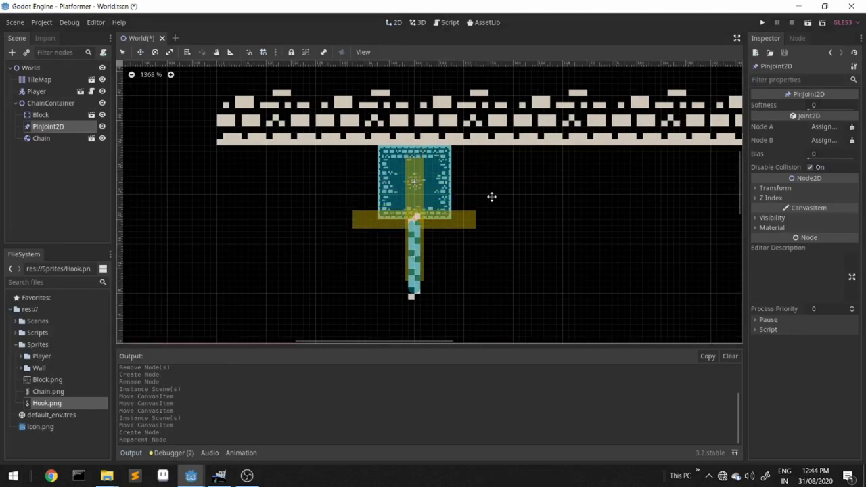
# - Set the PinJoint2D's Node A to Block and Node B to Chain
pyautogui.click(822, 126)
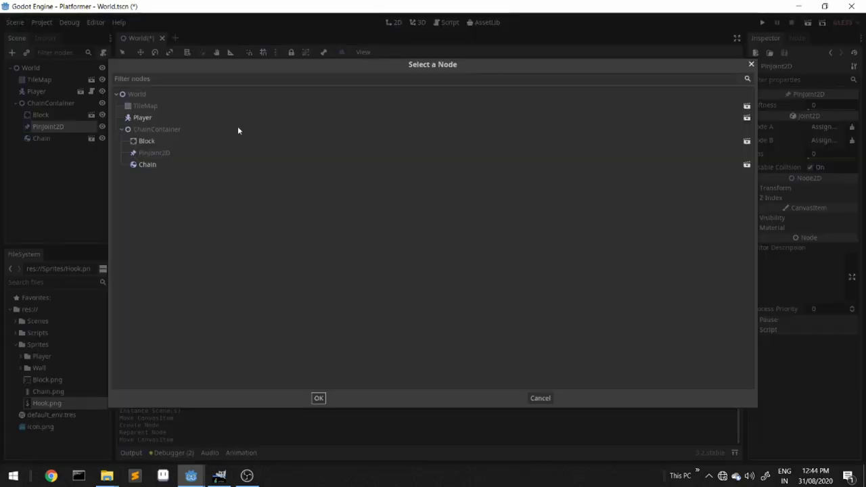
pyautogui.doubleClick(142, 140)
pyautogui.click(835, 141)
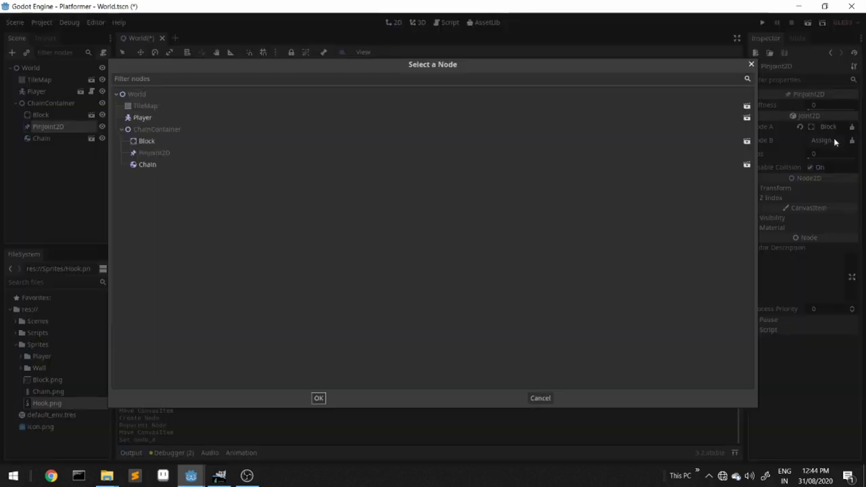
pyautogui.doubleClick(159, 164)
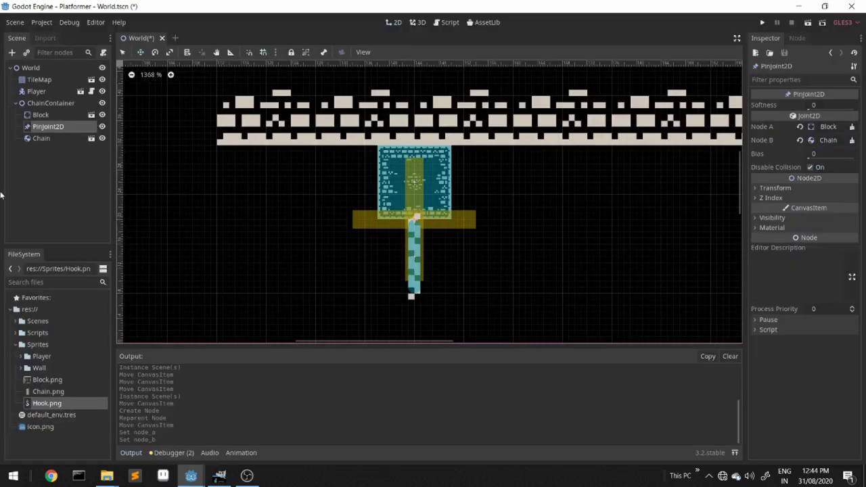
pyautogui.scroll(-2, 506, 259)
pyautogui.scroll(-1, 505, 250)
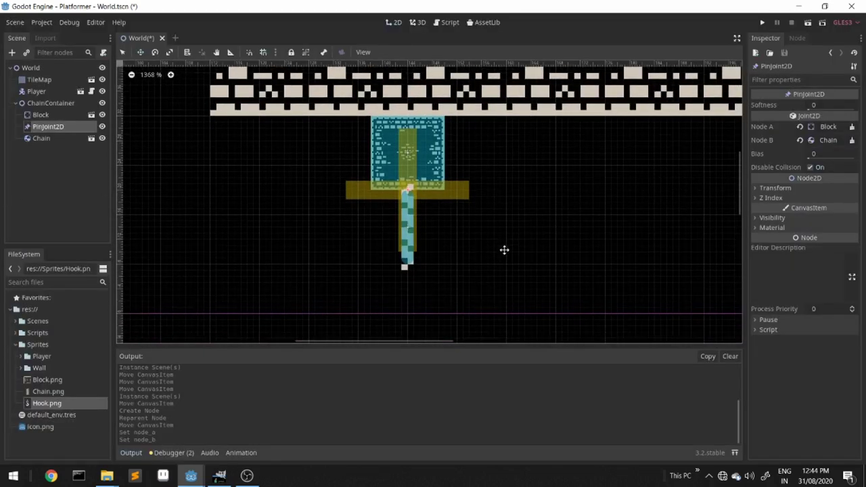
pyautogui.keyDown('ctrl'); pyautogui.scroll(1, 447, 220); pyautogui.keyUp('ctrl')
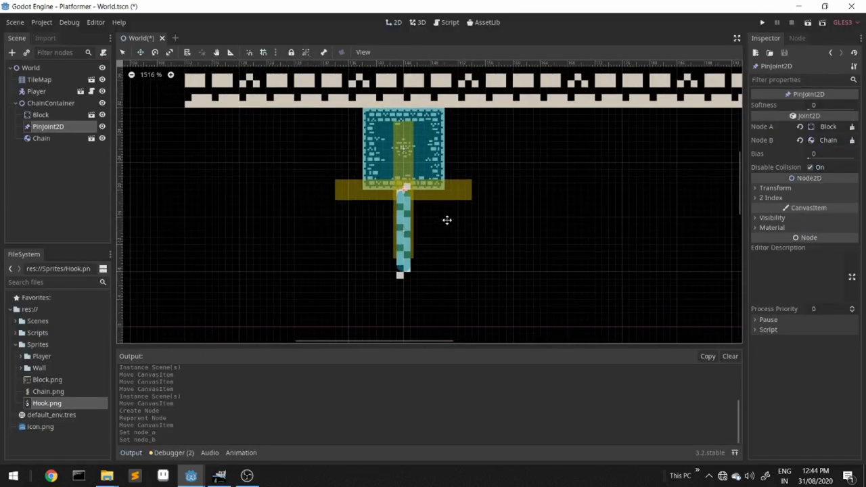
# - Duplicate Chain into Chain2 and Chain3 below it, with PinJoint2D2 at the Chain–Chain2 junction
pyautogui.click(40, 138)
pyautogui.hotkey('ctrl', 'd')
pyautogui.moveTo(577, 184); pyautogui.dragTo(575, 269)
pyautogui.click(46, 127)
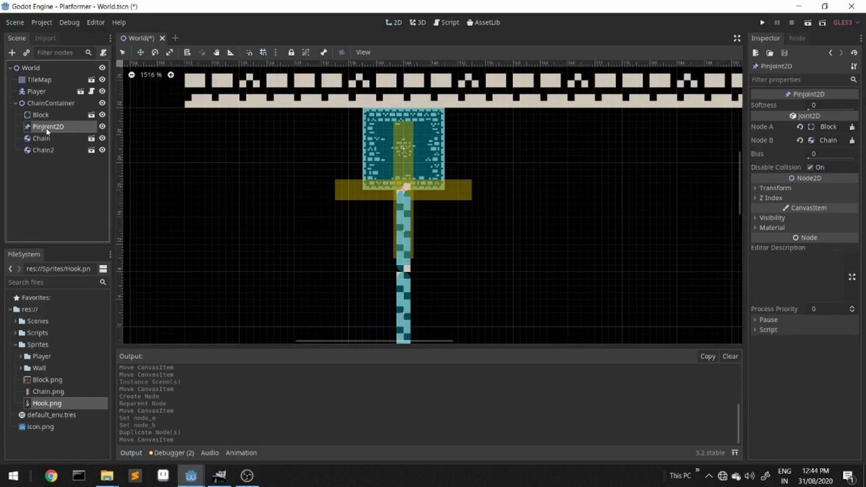
pyautogui.hotkey('ctrl', 'd')
pyautogui.moveTo(51, 144); pyautogui.dragTo(50, 156)
pyautogui.scroll(-4, 526, 220)
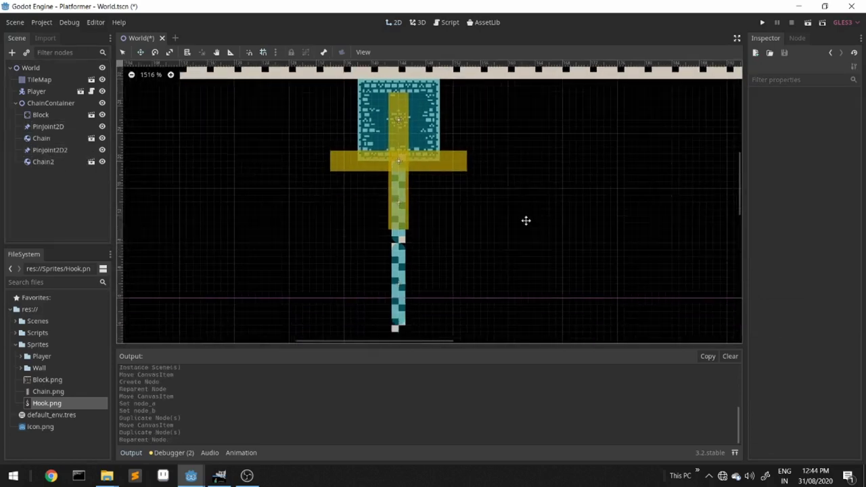
pyautogui.click(42, 149)
pyautogui.moveTo(481, 109); pyautogui.dragTo(481, 192)
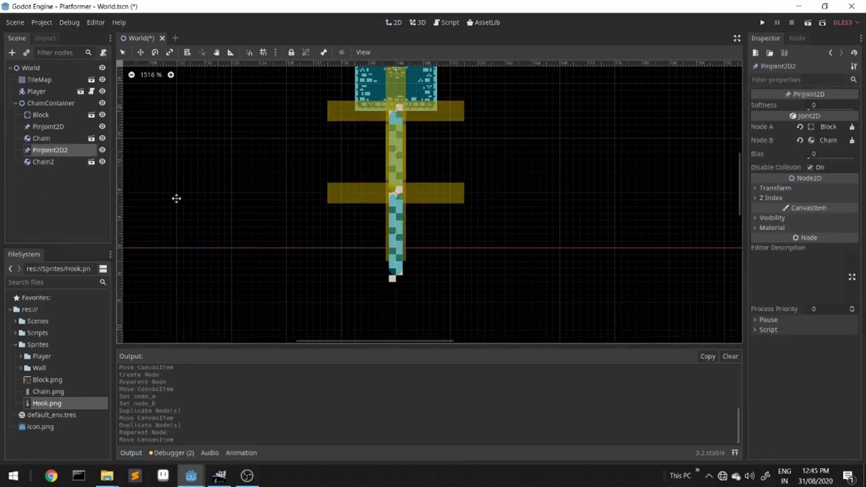
pyautogui.click(46, 162)
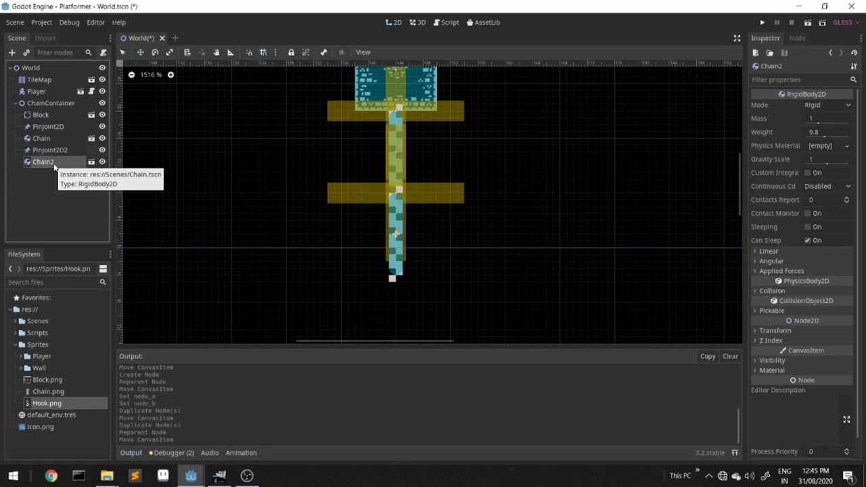
pyautogui.hotkey('ctrl', 'd')
pyautogui.moveTo(478, 215); pyautogui.dragTo(479, 299)
# - Set PinJoint2D2's Node A to Chain and Node B to Chain2
pyautogui.click(49, 150)
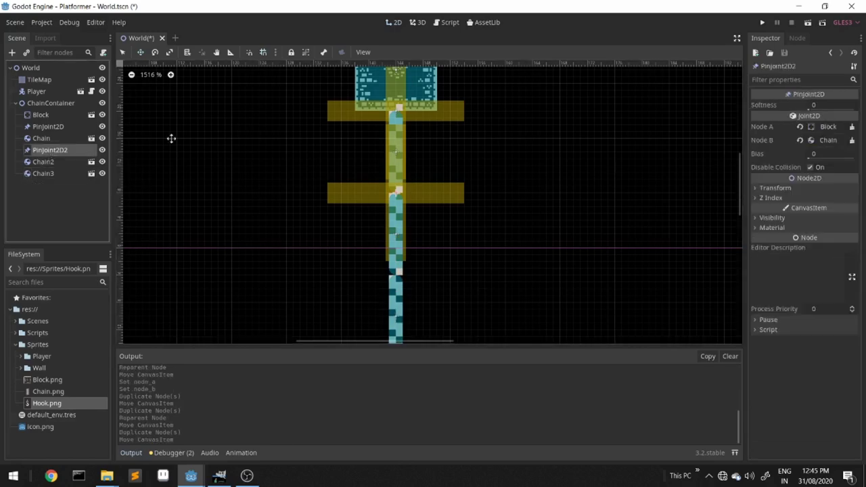
pyautogui.click(832, 128)
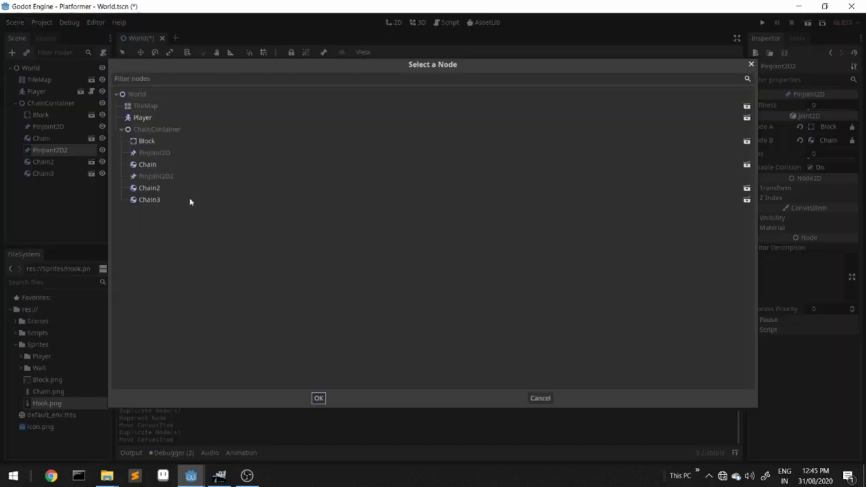
pyautogui.doubleClick(148, 165)
pyautogui.click(827, 140)
pyautogui.doubleClick(149, 188)
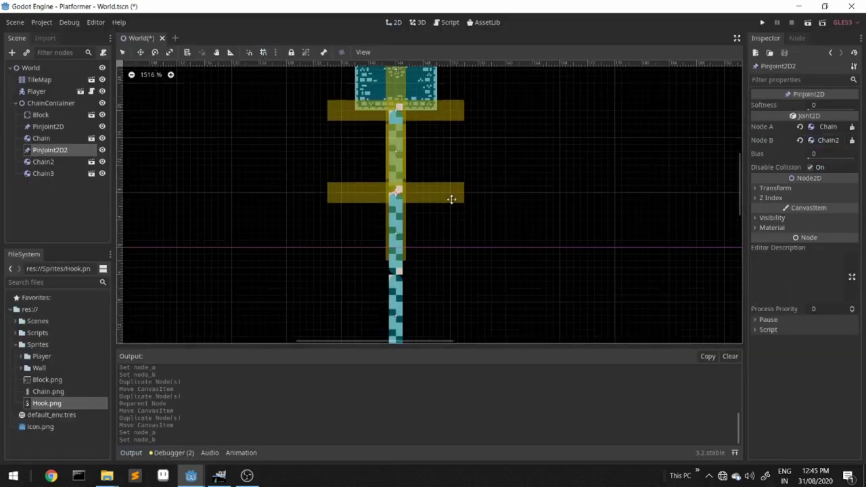
pyautogui.moveTo(451, 197); pyautogui.dragTo(450, 178, button='middle')
# - Add PinJoint2D3 joining Chain2 (Node A) to Chain3 (Node B) at their junction
pyautogui.hotkey('ctrl', 'd')
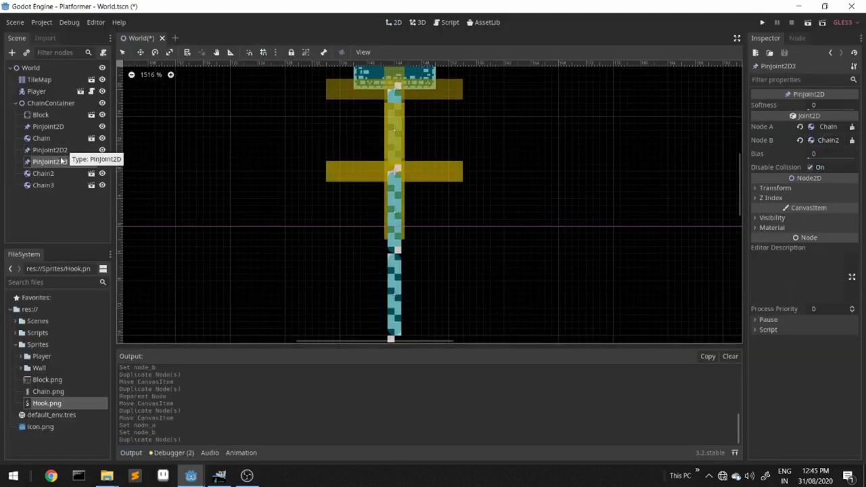
pyautogui.moveTo(60, 165)
pyautogui.mouseDown()
pyautogui.moveTo(63, 180)
pyautogui.moveTo(54, 180)
pyautogui.mouseUp()
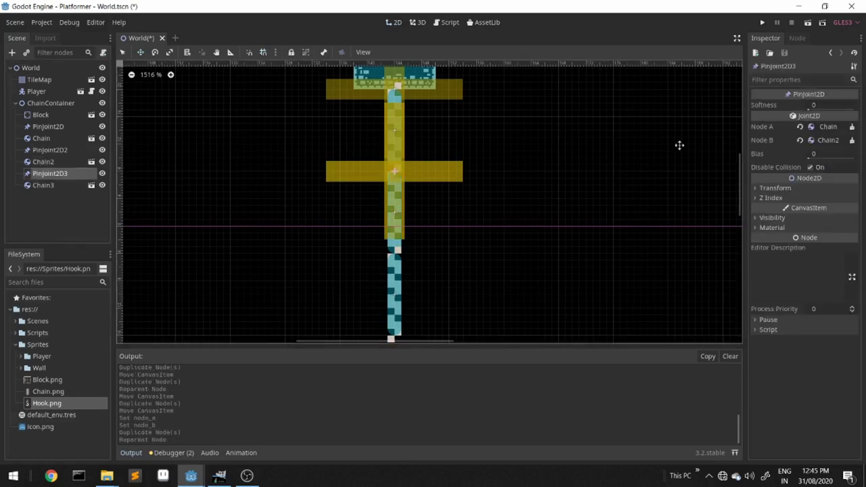
pyautogui.click(828, 127)
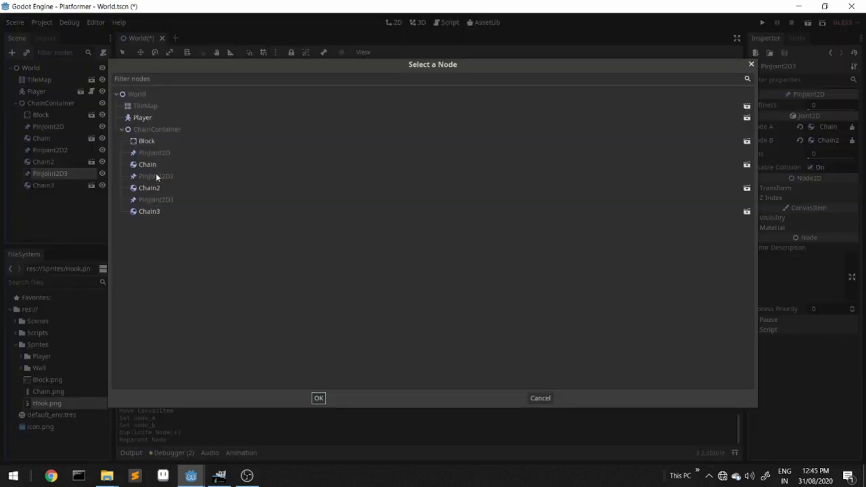
pyautogui.doubleClick(148, 189)
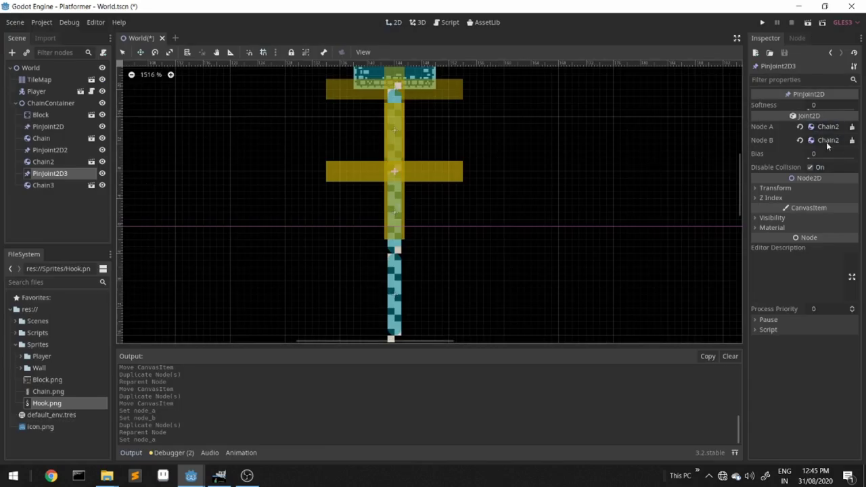
pyautogui.click(826, 141)
pyautogui.doubleClick(144, 212)
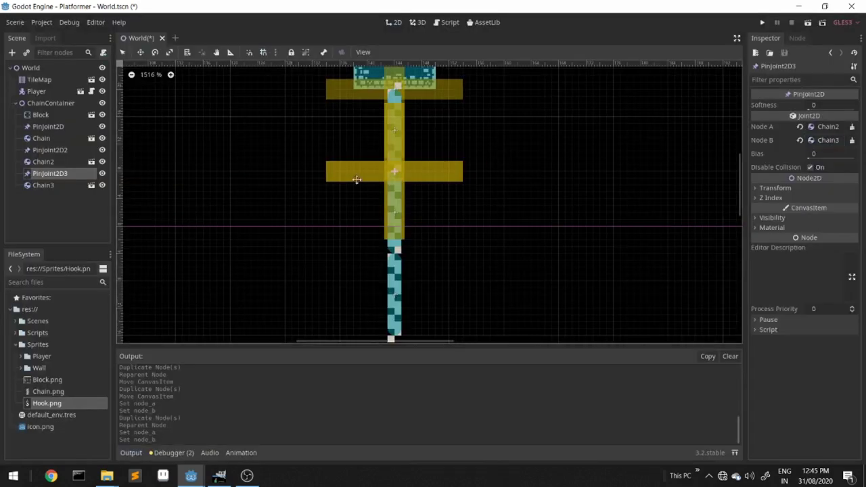
pyautogui.moveTo(452, 194); pyautogui.dragTo(457, 241)
pyautogui.scroll(-5, 458, 216)
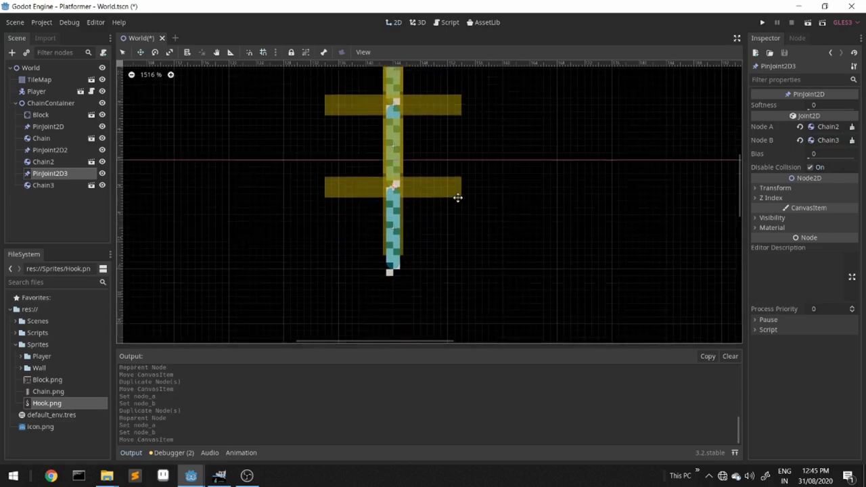
# - Duplicate Chain3 into Chain4 below it and place PinJoint2D4 at their junction
pyautogui.click(40, 186)
pyautogui.hotkey('ctrl', 'd')
pyautogui.moveTo(478, 164); pyautogui.dragTo(468, 248)
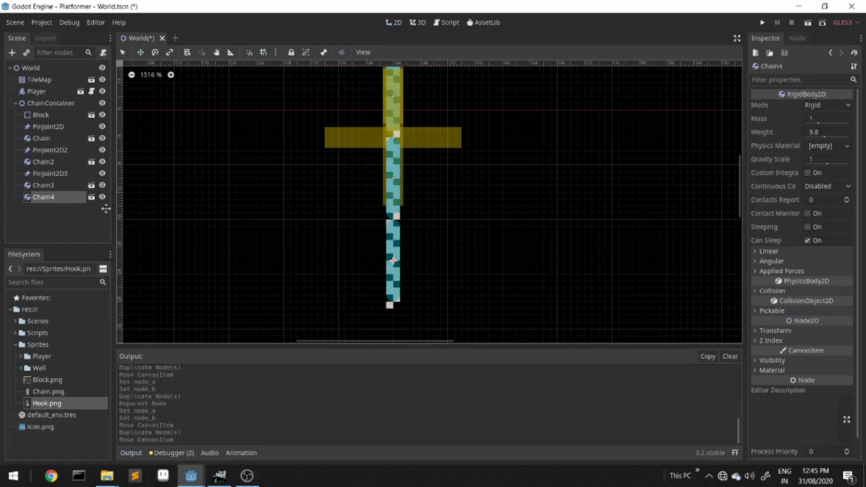
pyautogui.click(50, 174)
pyautogui.hotkey('ctrl', 'd')
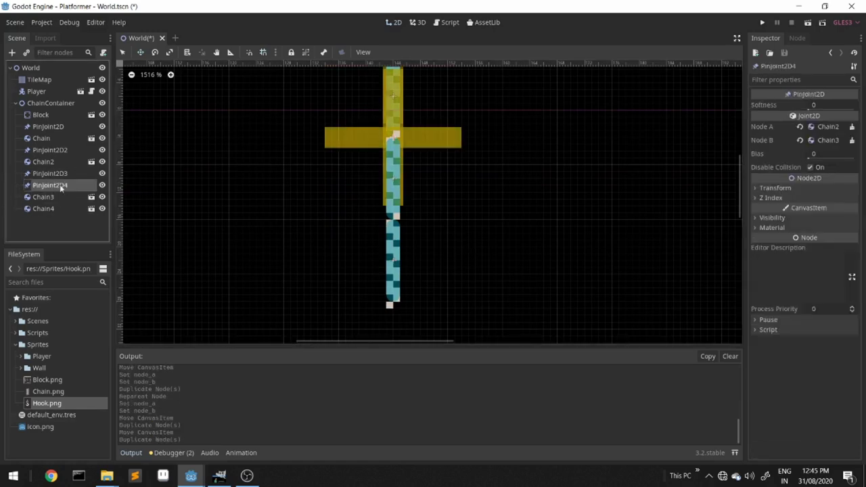
pyautogui.moveTo(60, 188); pyautogui.dragTo(59, 203)
pyautogui.click(56, 208)
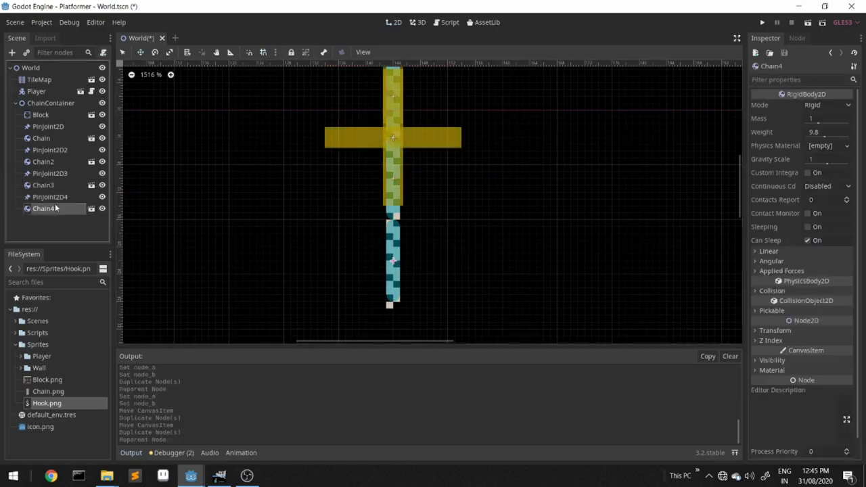
pyautogui.click(57, 197)
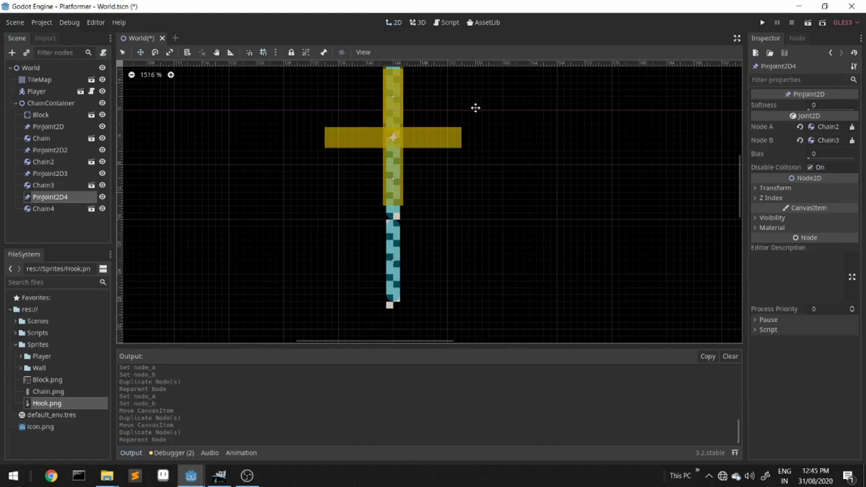
pyautogui.moveTo(476, 108); pyautogui.dragTo(489, 195)
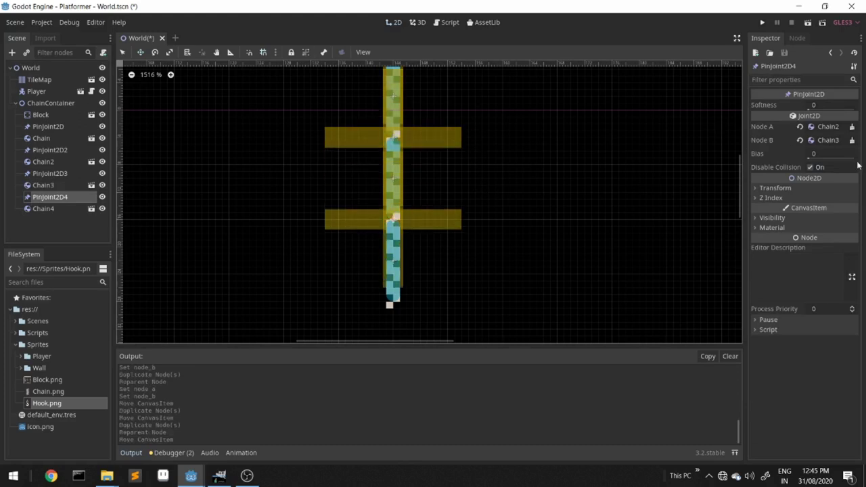
# - Set PinJoint2D4's Node A to Chain3 and Node B to Chain4
pyautogui.click(830, 128)
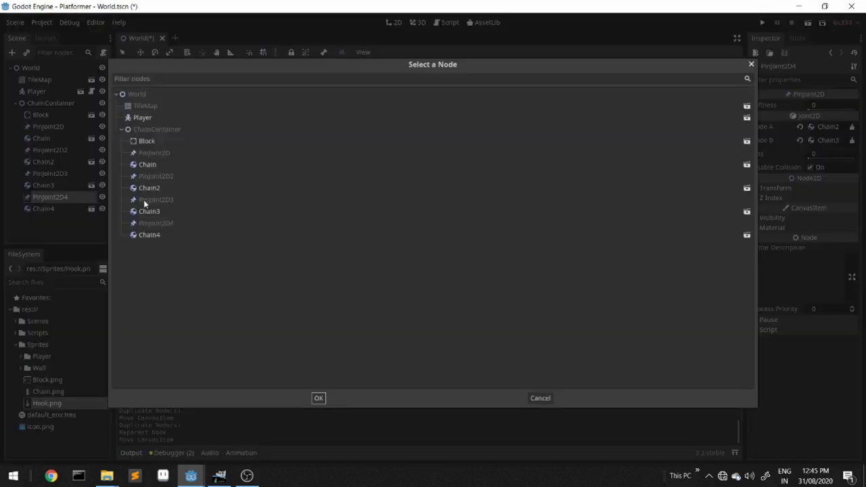
pyautogui.doubleClick(149, 211)
pyautogui.click(828, 140)
pyautogui.doubleClick(149, 234)
pyautogui.scroll(-3, 536, 182)
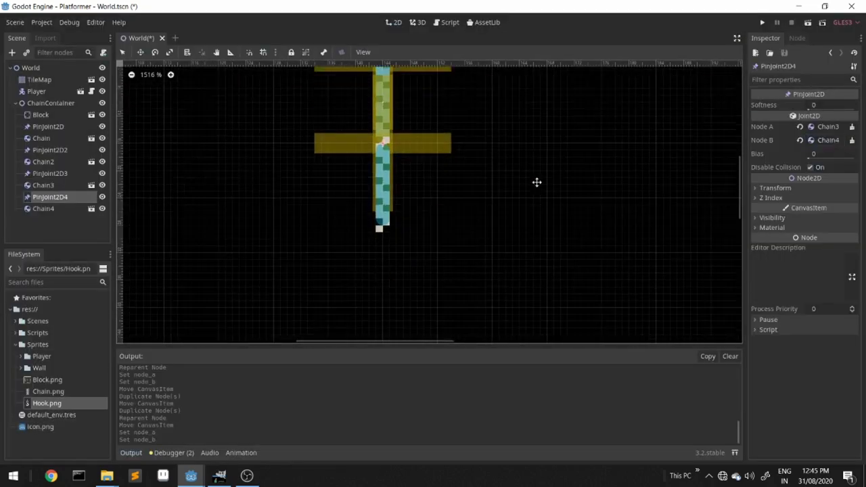
# - Duplicate Chain4 into Chain5 below it and place PinJoint2D5 at their junction
pyautogui.click(56, 208)
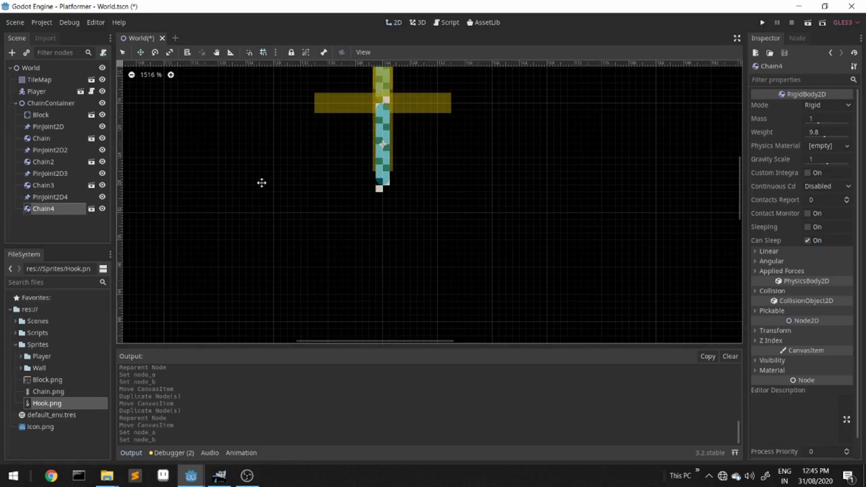
pyautogui.hotkey('ctrl', 'd')
pyautogui.moveTo(424, 151); pyautogui.dragTo(412, 226)
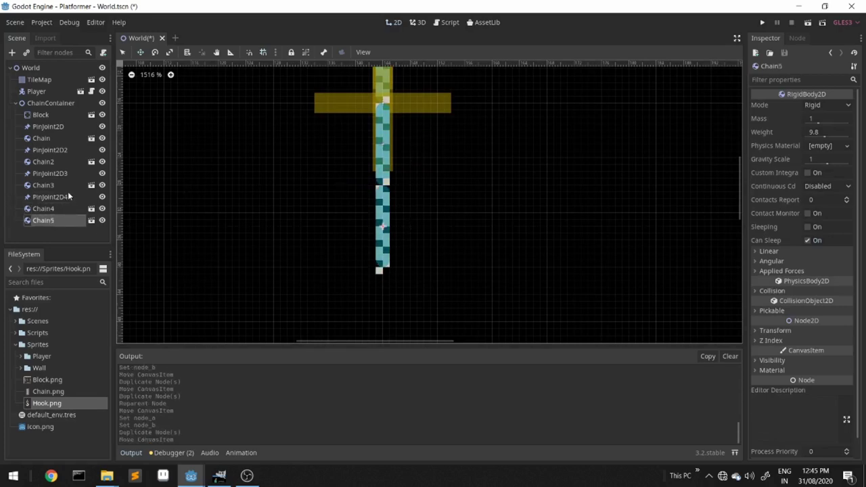
pyautogui.click(69, 197)
pyautogui.hotkey('ctrl', 'd')
pyautogui.moveTo(68, 208)
pyautogui.mouseDown()
pyautogui.moveTo(64, 226)
pyautogui.moveTo(70, 223)
pyautogui.mouseUp()
pyautogui.click(56, 224)
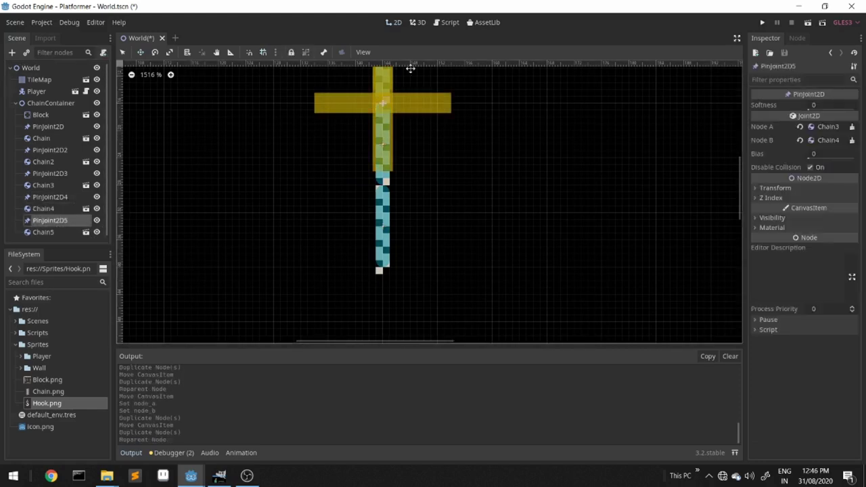
pyautogui.moveTo(475, 99); pyautogui.dragTo(475, 182)
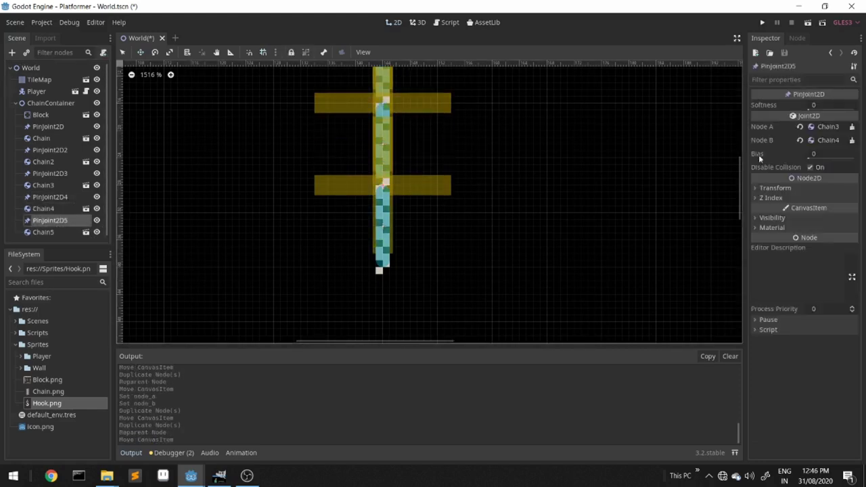
# - Set PinJoint2D5's Node A to Chain4 and Node B to Chain5
pyautogui.click(828, 127)
pyautogui.doubleClick(150, 235)
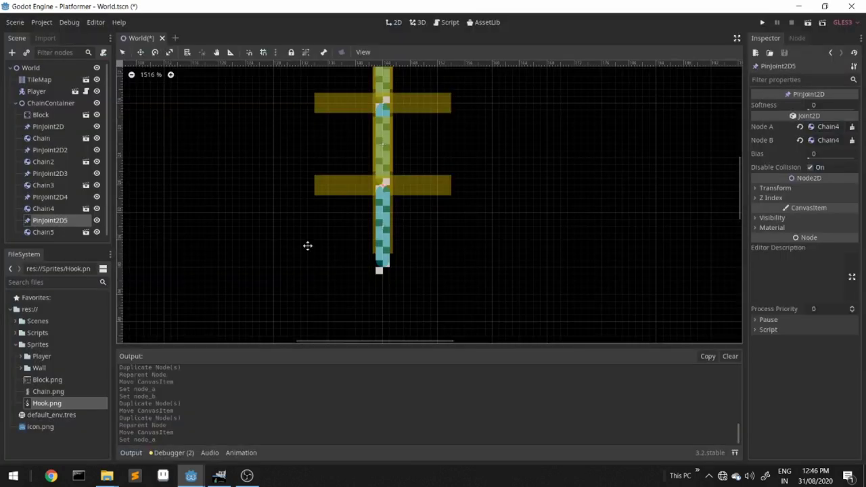
pyautogui.click(825, 142)
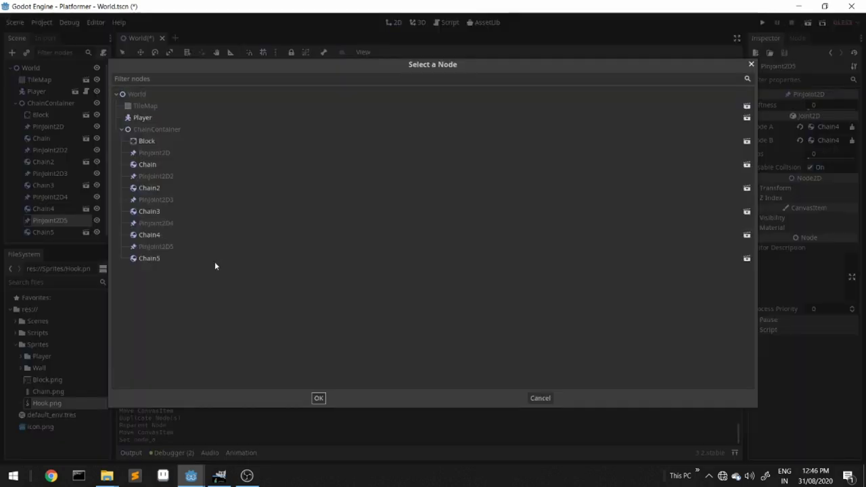
pyautogui.doubleClick(150, 259)
pyautogui.moveTo(454, 286); pyautogui.dragTo(476, 196, button='middle')
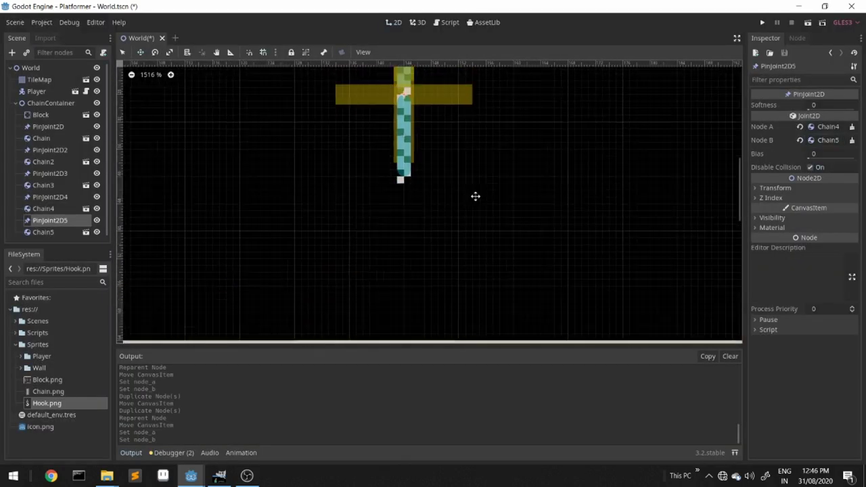
pyautogui.click(41, 102)
# - Instance Hook.tscn under ChainContainer and place it directly under Chain5
pyautogui.click(26, 52)
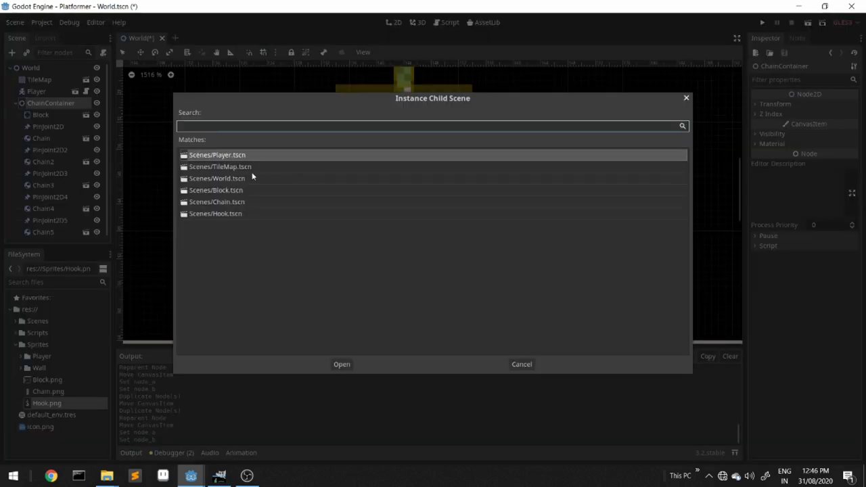
pyautogui.doubleClick(230, 213)
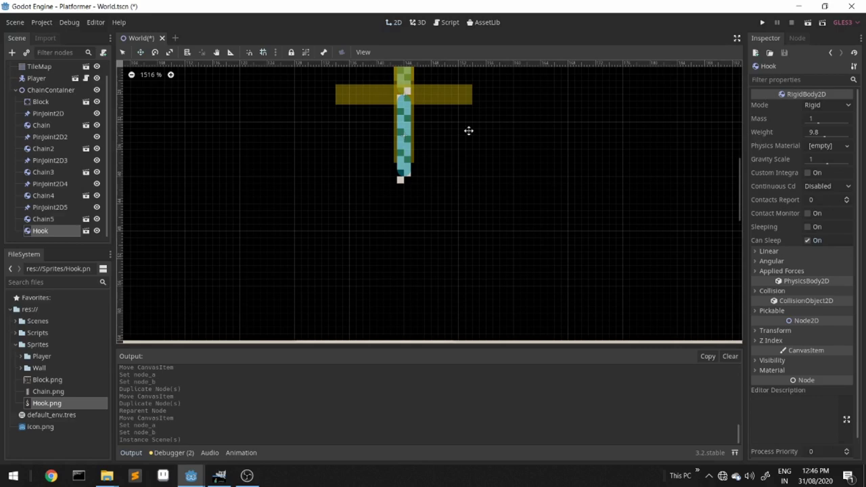
pyautogui.scroll(-5, 469, 131)
pyautogui.scroll(2, 507, 101)
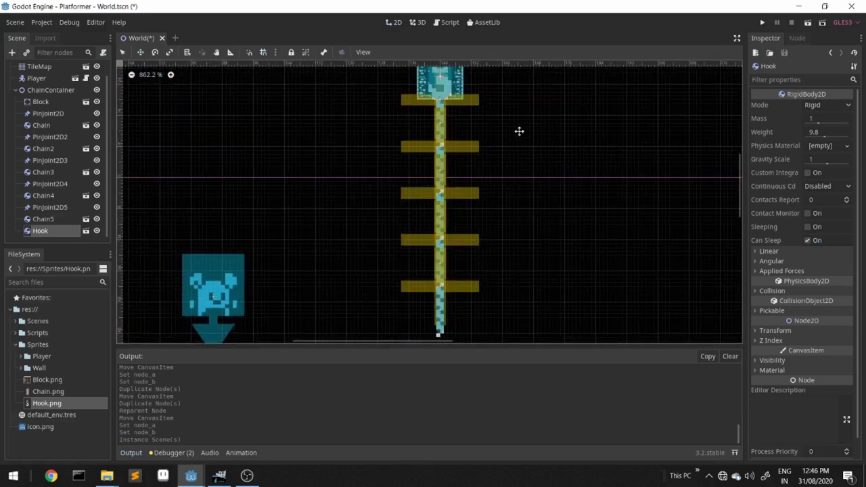
pyautogui.moveTo(519, 131); pyautogui.dragTo(541, 268)
pyautogui.scroll(-2, 593, 236)
pyautogui.scroll(4, 440, 115)
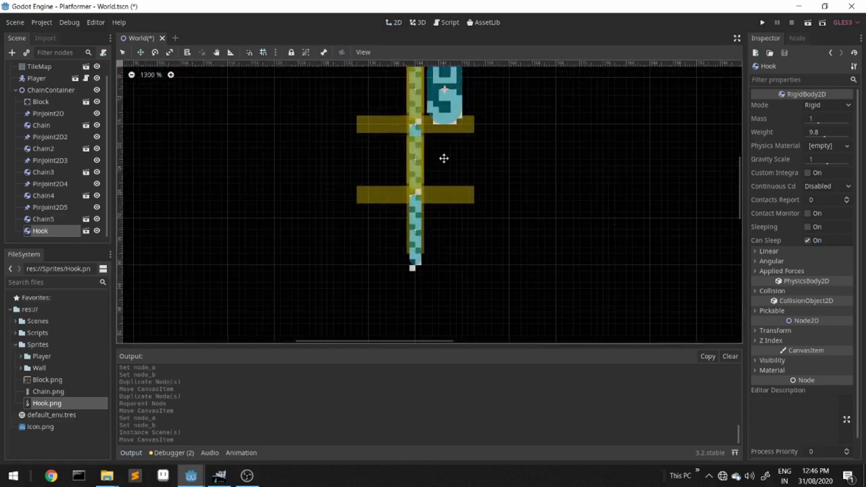
pyautogui.moveTo(444, 159); pyautogui.dragTo(396, 379)
pyautogui.scroll(3, 453, 292)
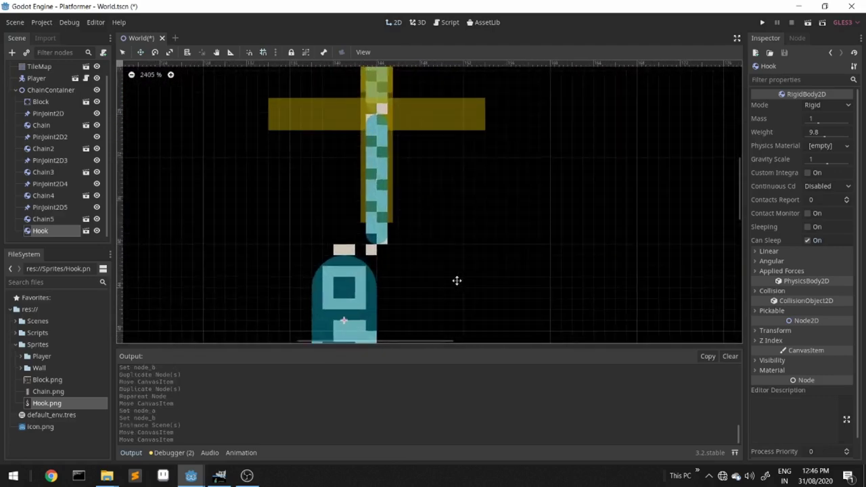
pyautogui.moveTo(456, 280); pyautogui.dragTo(446, 217, button='middle')
pyautogui.moveTo(421, 226); pyautogui.dragTo(440, 227)
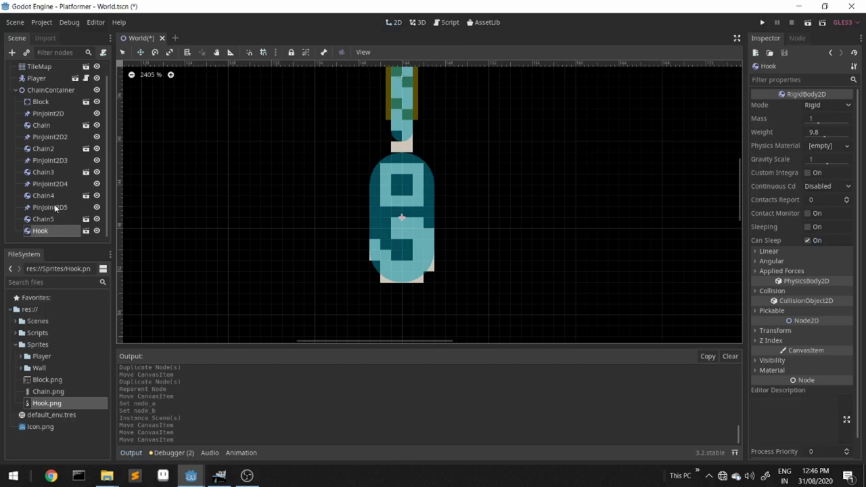
# - Add PinJoint2D6 at the hook's top, joining Chain5 (Node A) to Hook (Node B)
pyautogui.click(56, 208)
pyautogui.hotkey('ctrl', 'd')
pyautogui.moveTo(51, 218); pyautogui.dragTo(48, 226)
pyautogui.click(48, 220)
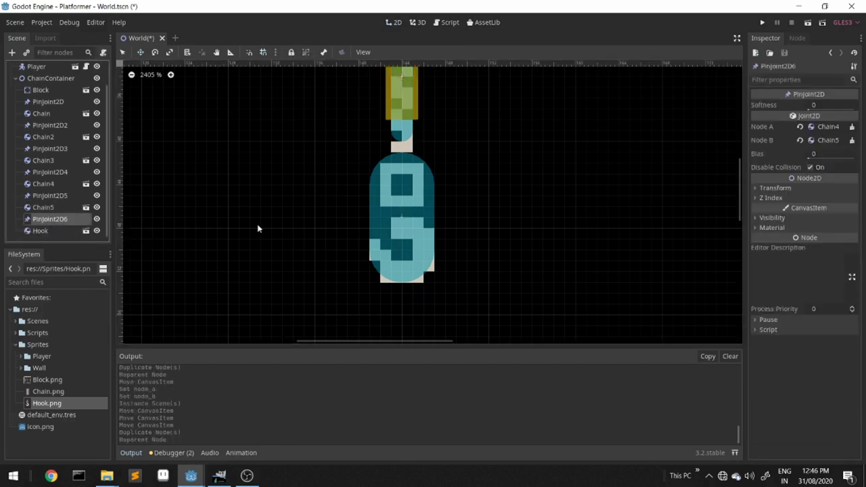
pyautogui.moveTo(470, 95); pyautogui.dragTo(473, 248)
pyautogui.click(827, 127)
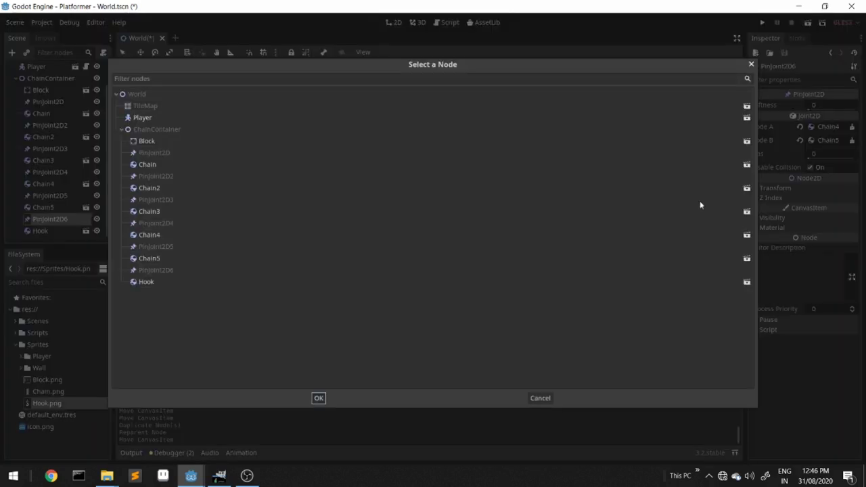
pyautogui.doubleClick(154, 261)
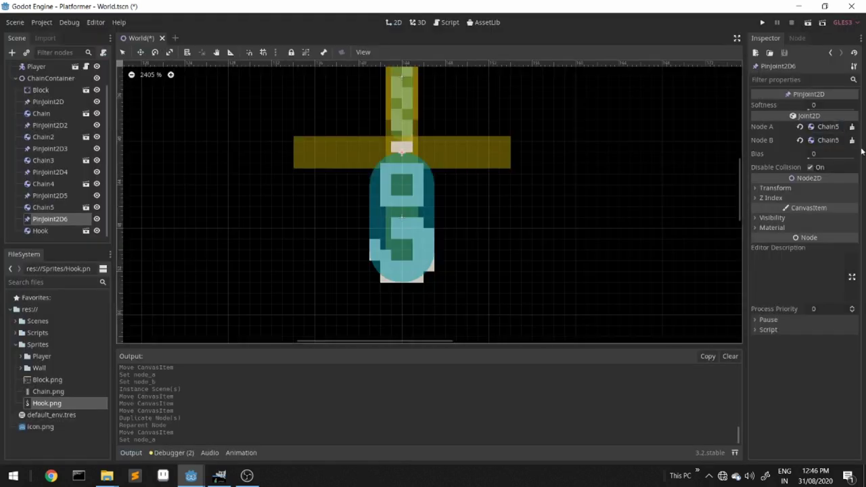
pyautogui.click(827, 140)
pyautogui.doubleClick(144, 285)
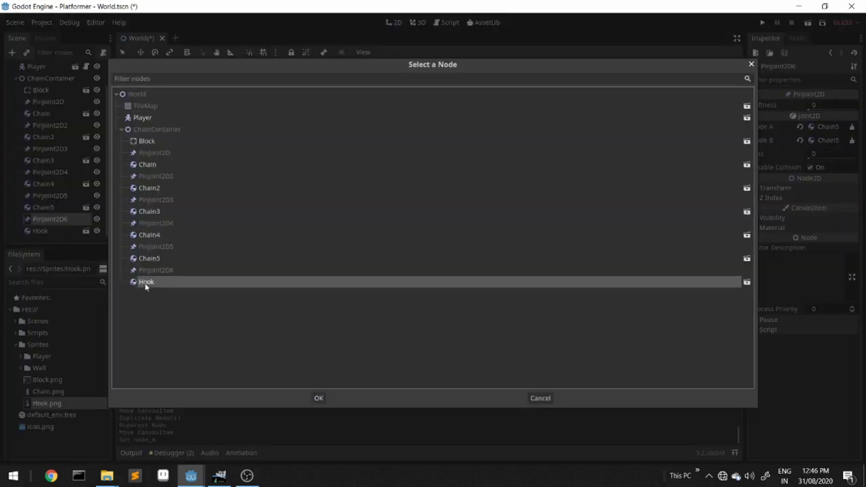
pyautogui.click(765, 23)
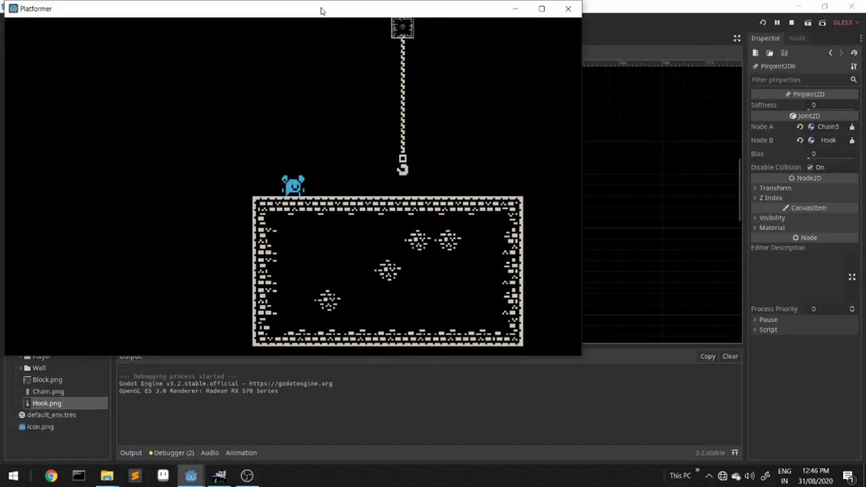
pyautogui.doubleClick(321, 10)
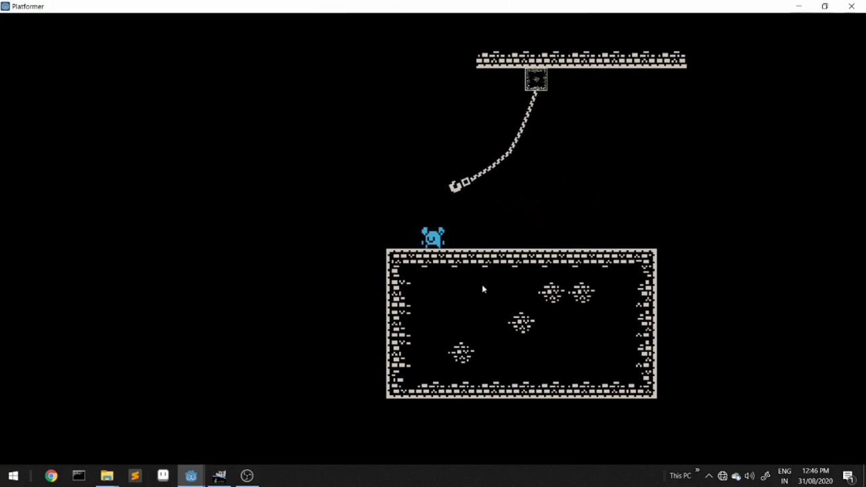
pyautogui.press('Right')
pyautogui.click(852, 6)
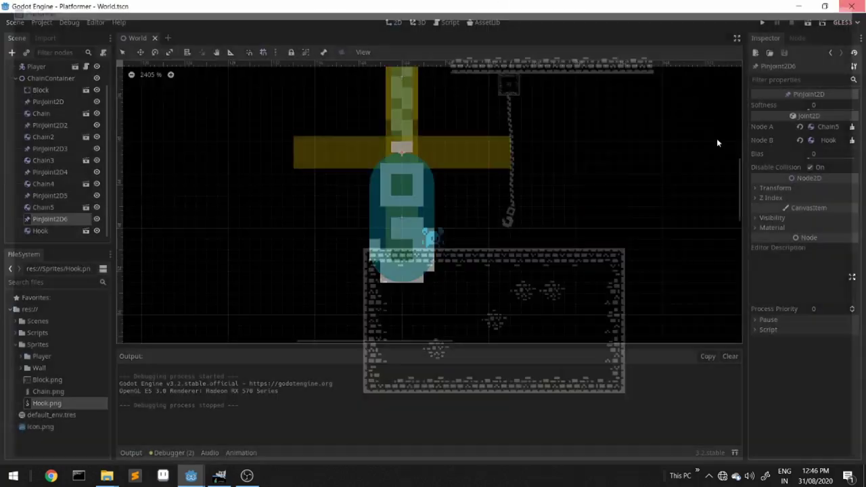
pyautogui.hotkey('ctrl', 's')
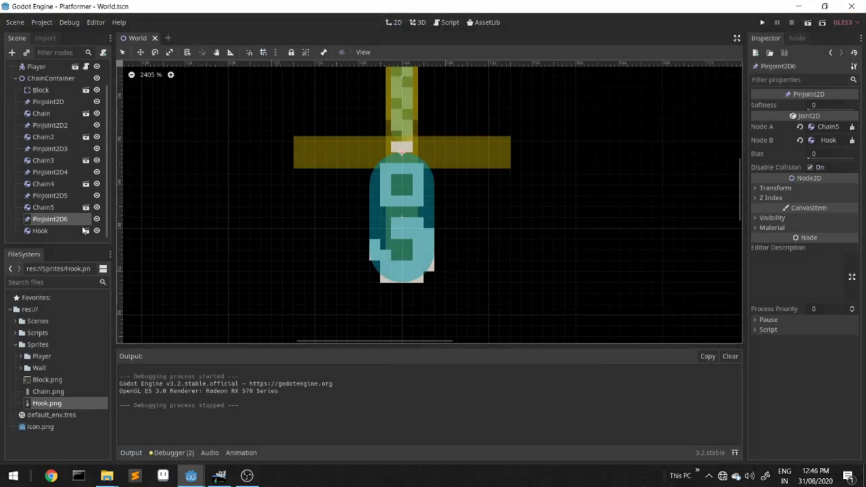
# - Set the Hook scene's RigidBody2D gravity scale to 10
pyautogui.click(86, 231)
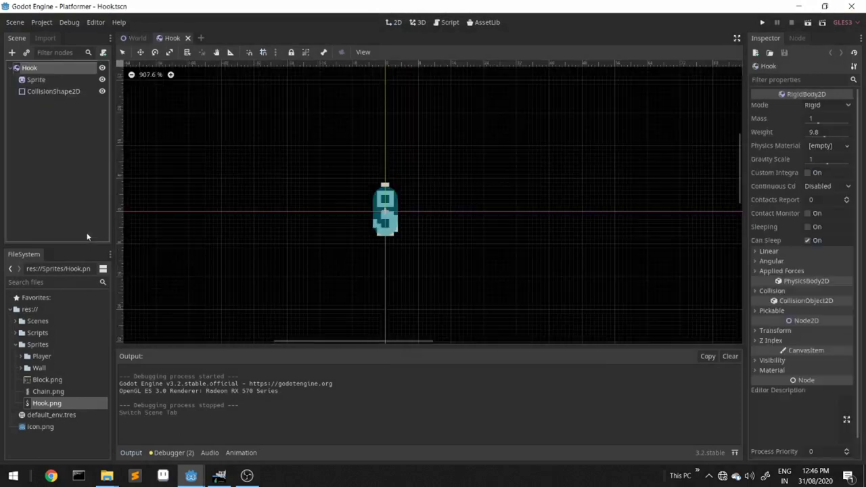
pyautogui.click(812, 158)
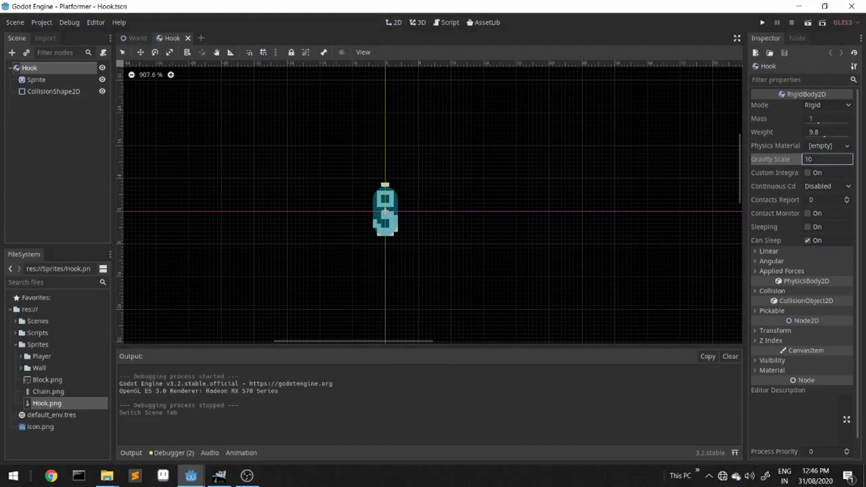
pyautogui.press('Return')
# - Run the game maximized and walk the player right to watch the weighted chain swing
pyautogui.click(766, 22)
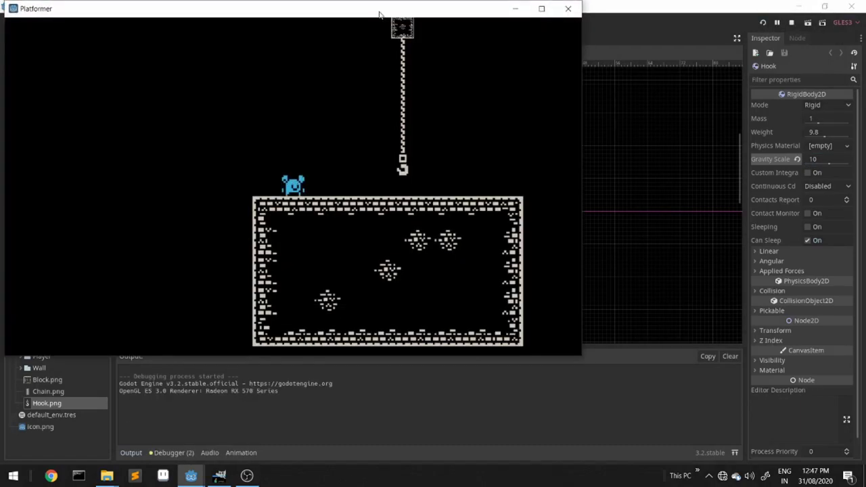
pyautogui.doubleClick(380, 15)
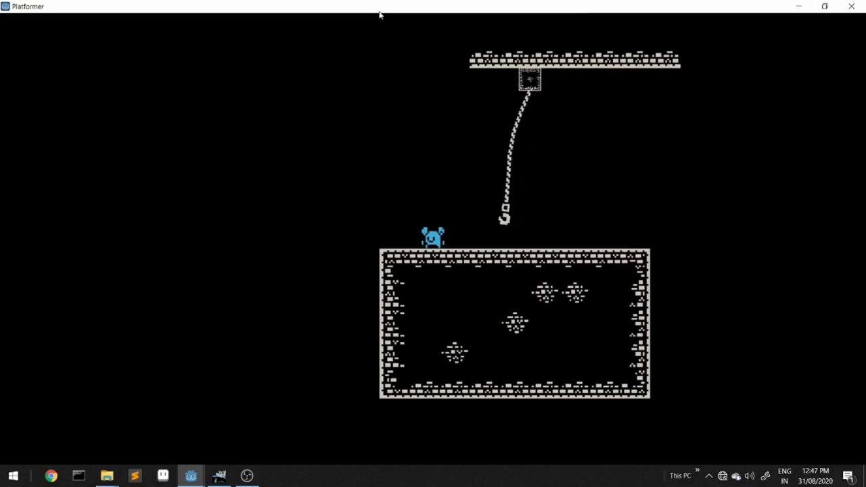
pyautogui.press('Right')
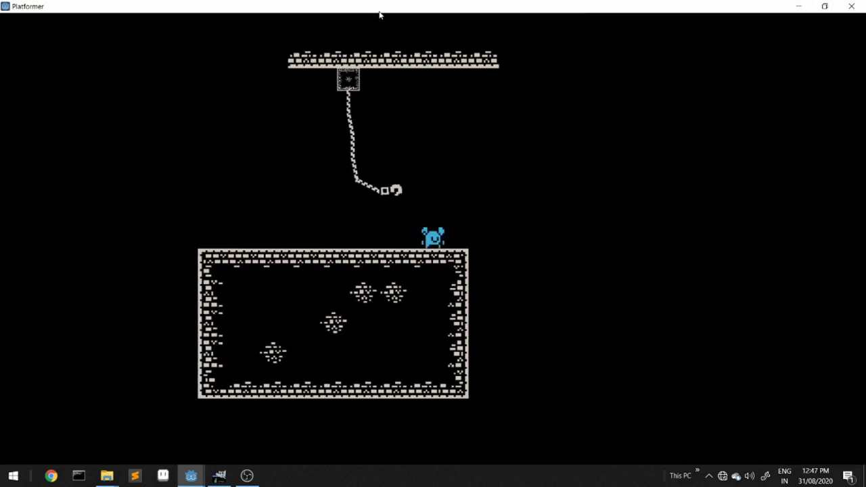